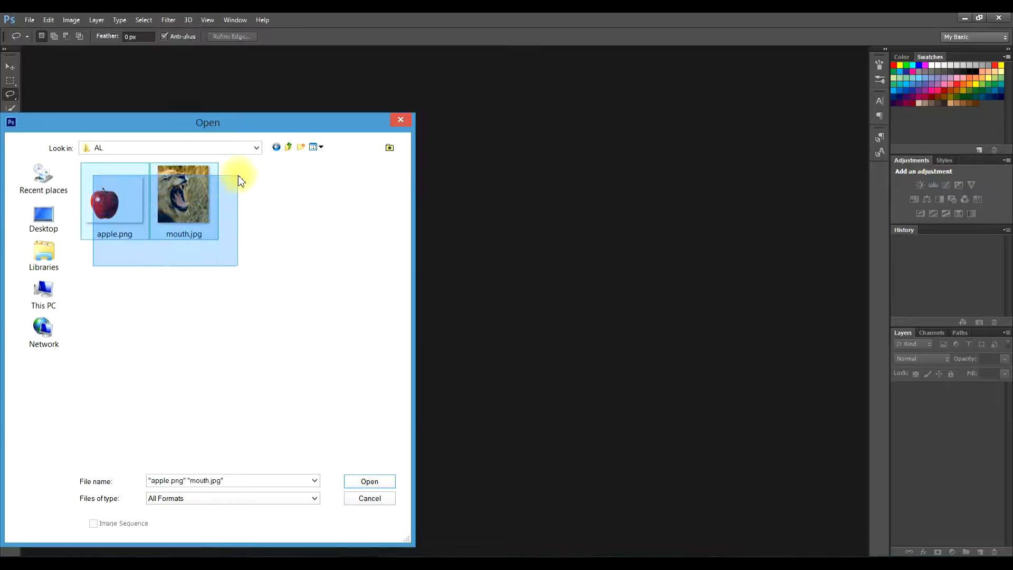
# Step: Open apple.png and mouth.jpg, float both images in separate windows and place the mouth.jpg window beside the apple
pyautogui.click(370, 481)
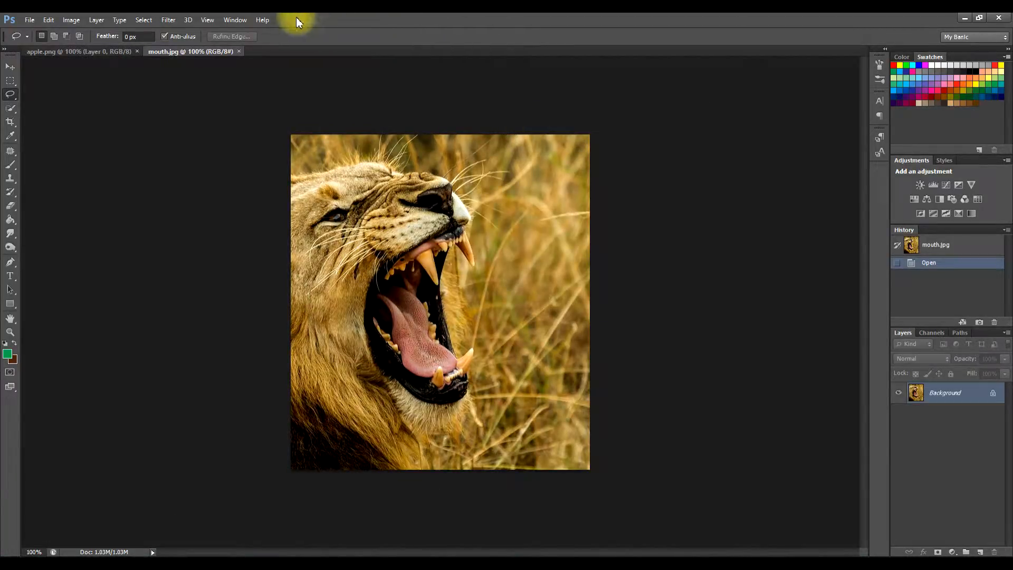
pyautogui.click(234, 20)
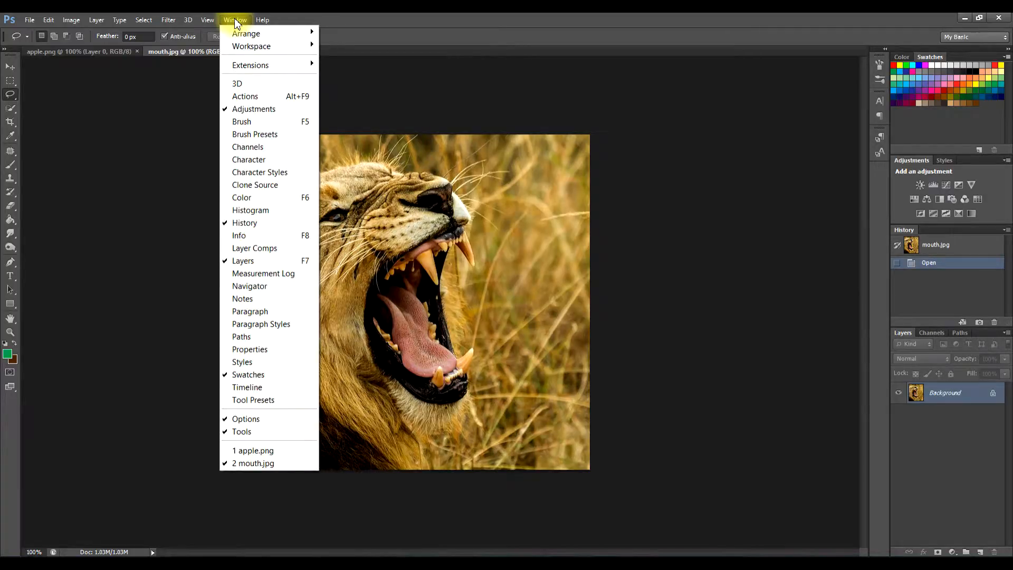
pyautogui.moveTo(264, 36)
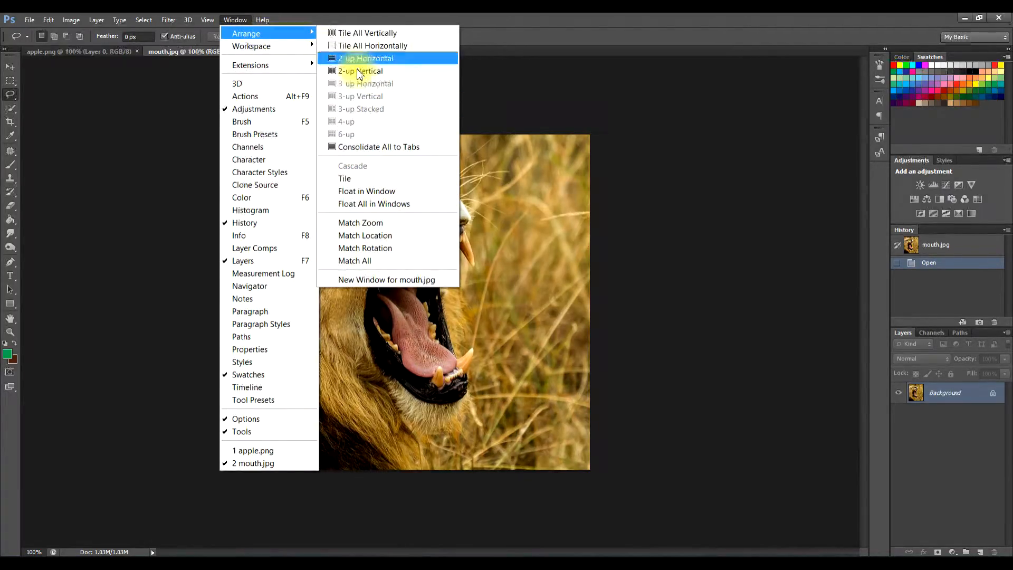
pyautogui.click(416, 204)
pyautogui.moveTo(212, 63); pyautogui.dragTo(692, 110)
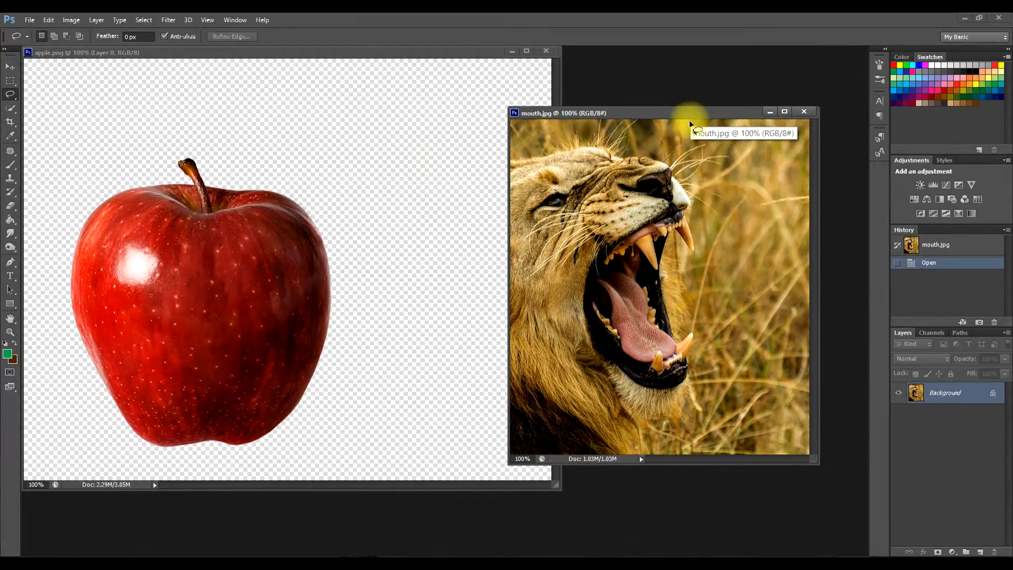
# Step: Copy the lion picture into apple.png as a new layer with the Move tool, and minimize the mouth.jpg window
pyautogui.click(10, 67)
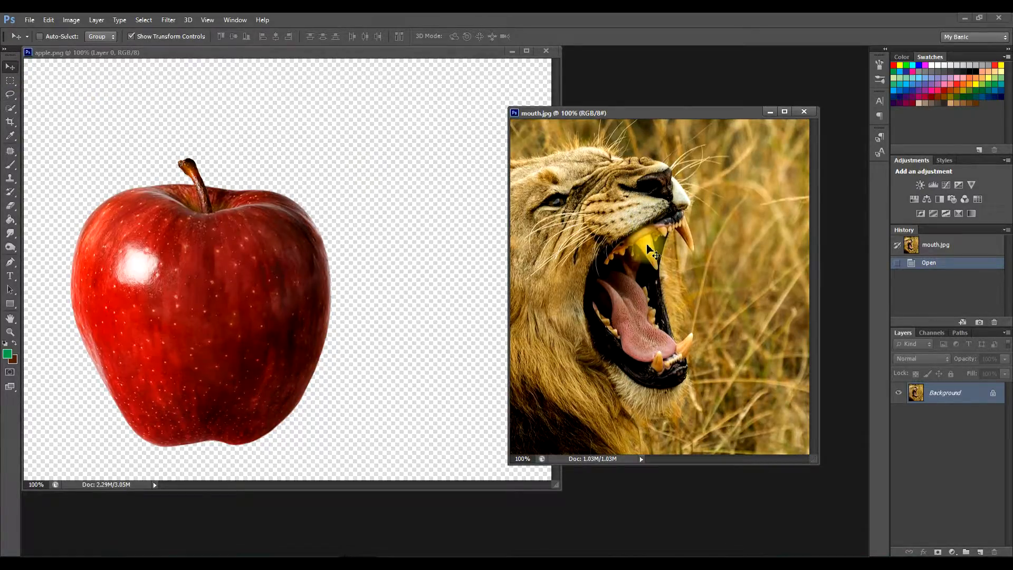
pyautogui.moveTo(650, 252); pyautogui.dragTo(416, 240)
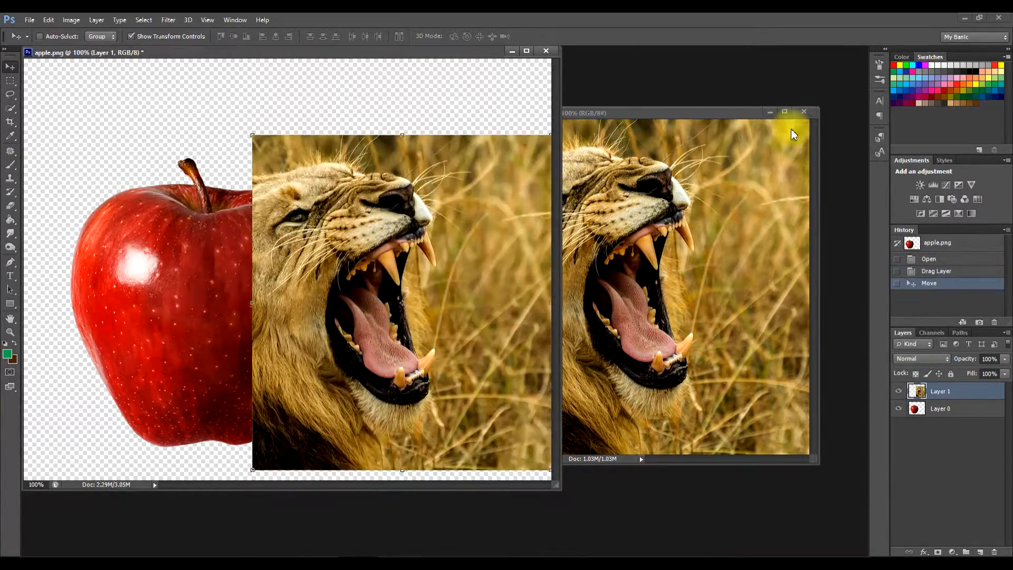
pyautogui.click(769, 111)
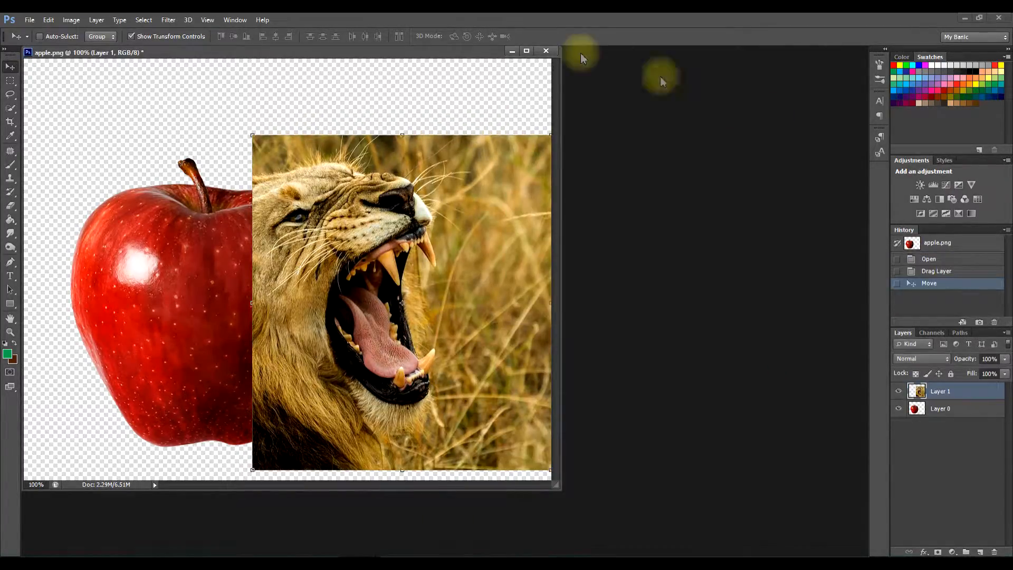
pyautogui.moveTo(432, 52); pyautogui.dragTo(599, 68)
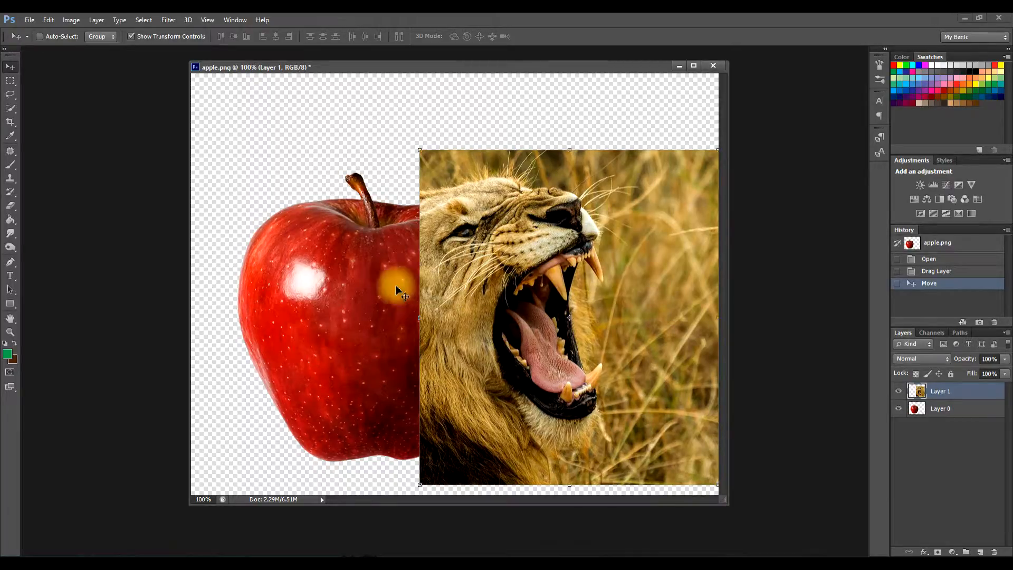
# Step: Position the lion's mouth over the apple's right edge with its layer at 60% opacity, and restore the opacity to 100%
pyautogui.click(1004, 359)
pyautogui.moveTo(985, 372); pyautogui.dragTo(987, 373)
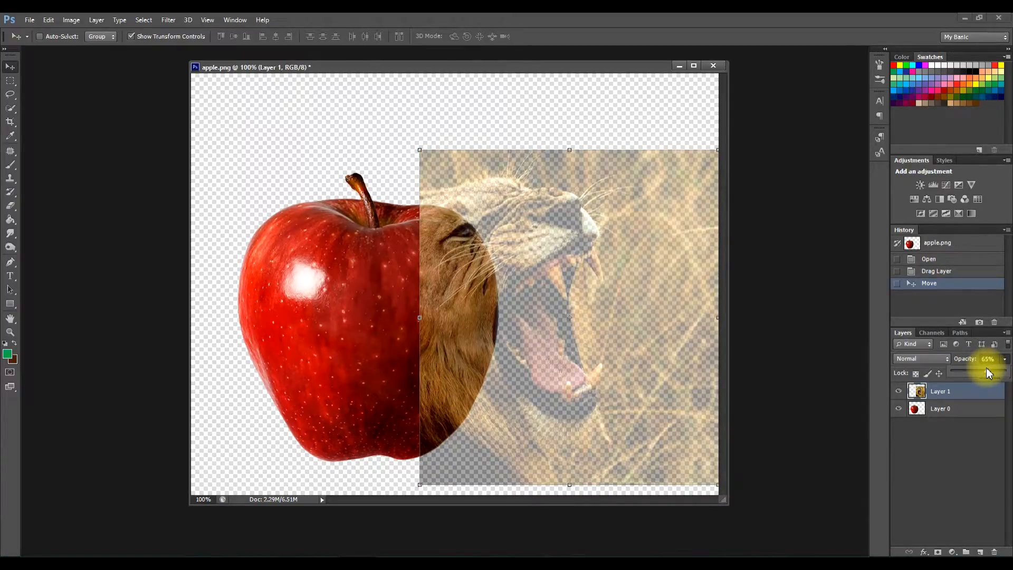
pyautogui.moveTo(985, 372); pyautogui.dragTo(983, 371)
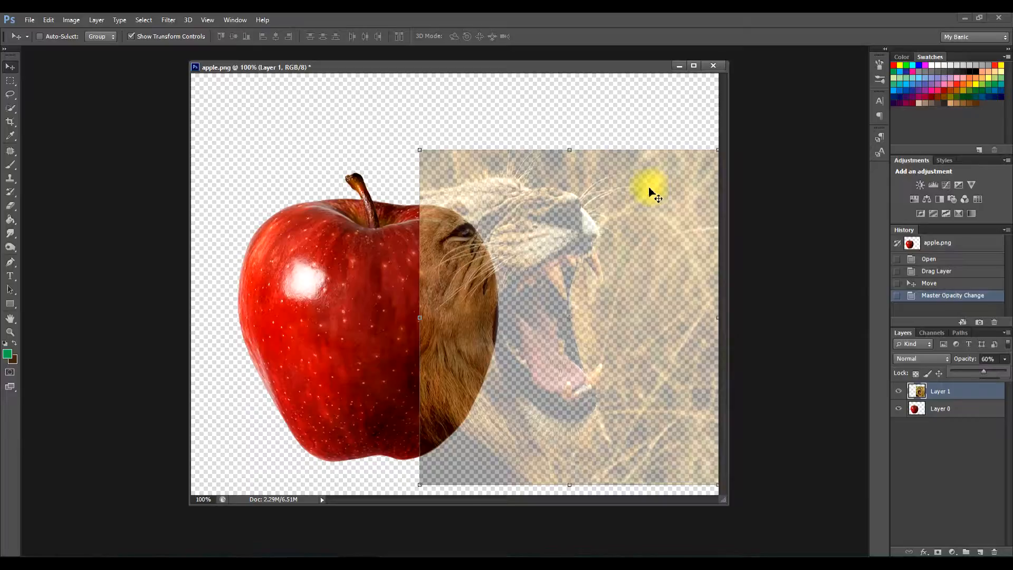
pyautogui.moveTo(649, 190); pyautogui.dragTo(552, 206)
pyautogui.click(1005, 359)
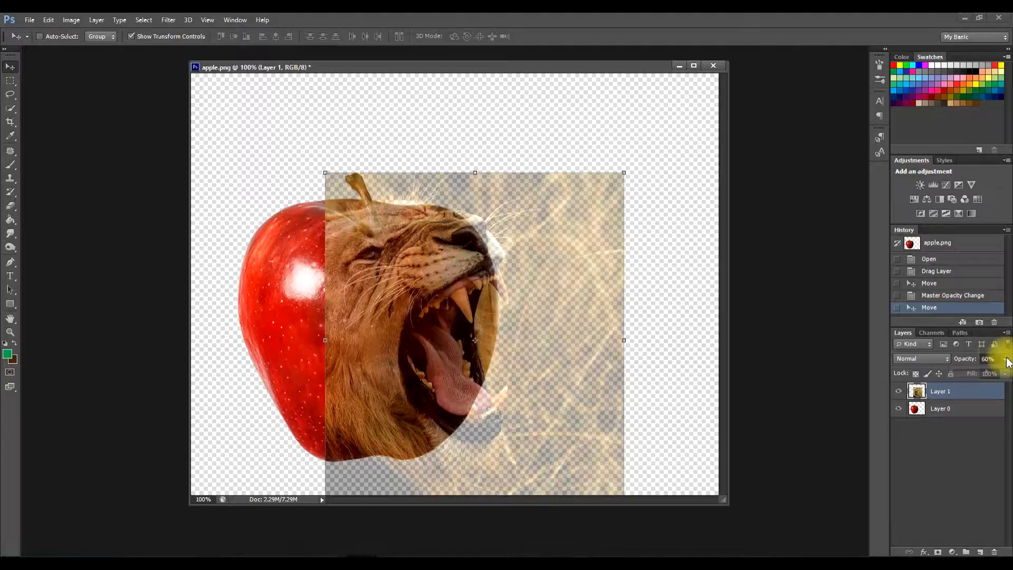
pyautogui.moveTo(987, 373); pyautogui.dragTo(1008, 372)
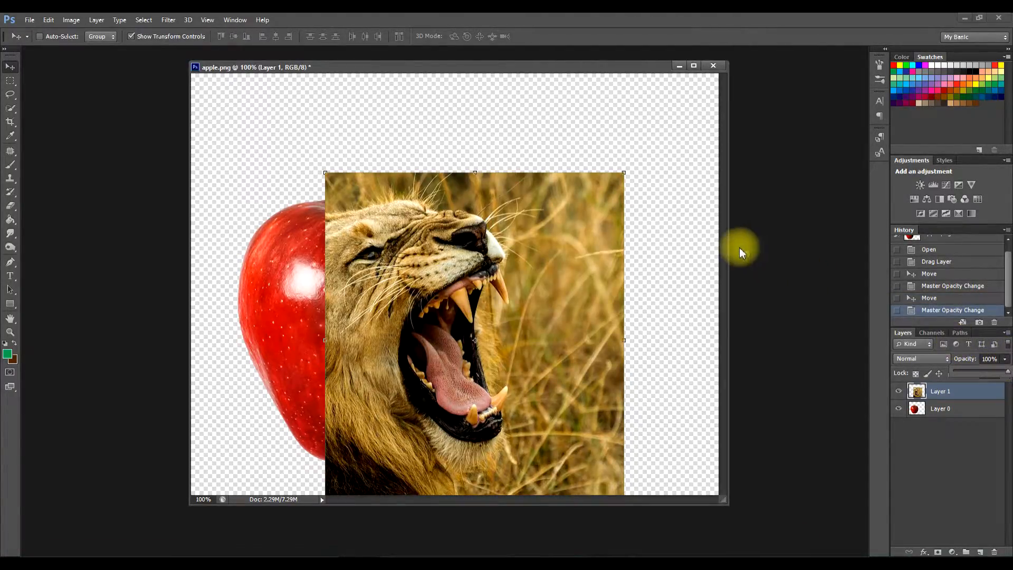
# Step: Select the lion's open mouth, including its teeth, by tracing its outline with the Magnetic Lasso tool
pyautogui.scroll(-1, 713, 225)
pyautogui.scroll(-1, 710, 222)
pyautogui.scroll(1, 710, 221)
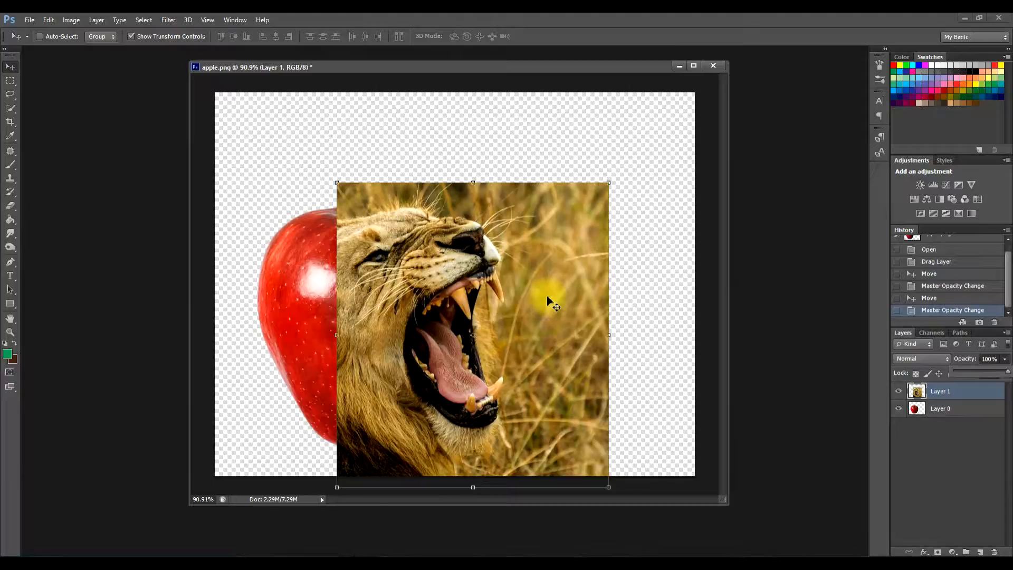
pyautogui.click(12, 95)
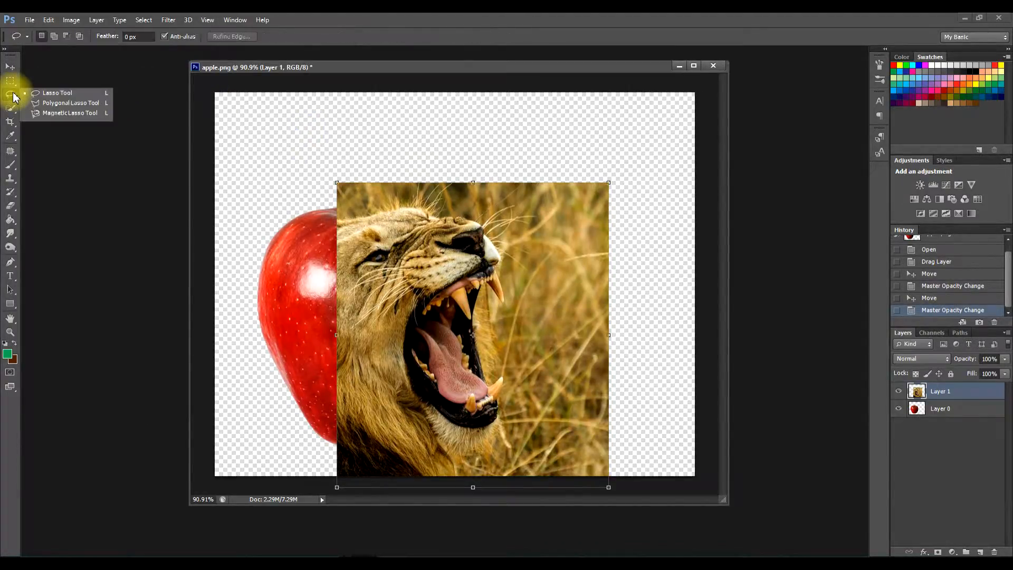
pyautogui.click(51, 115)
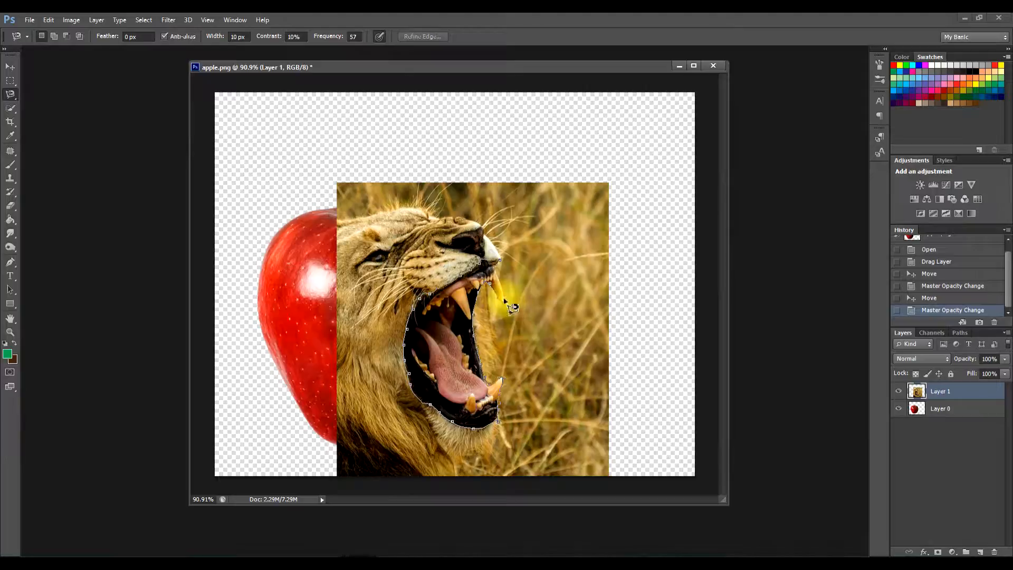
pyautogui.doubleClick(500, 263)
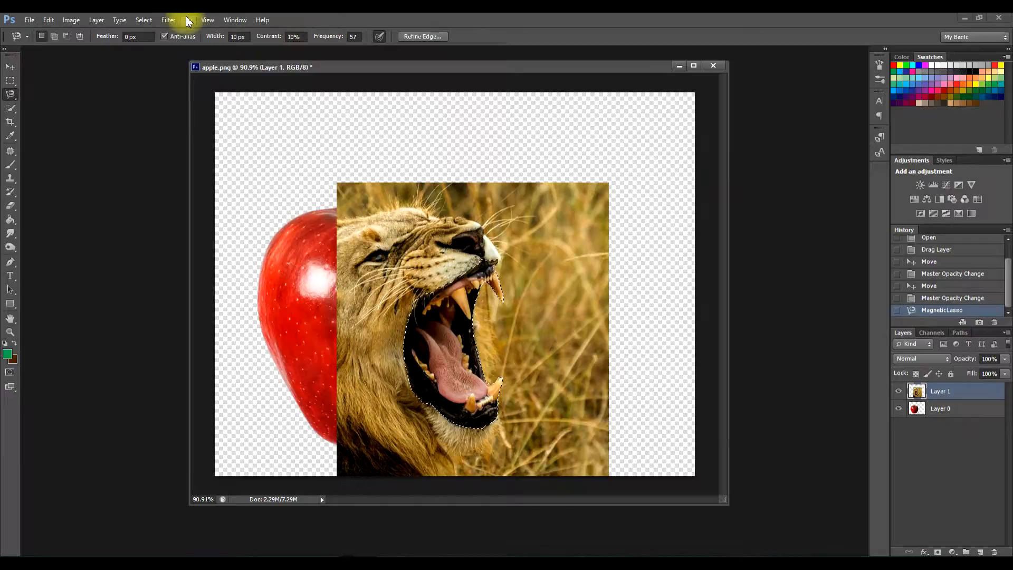
# Step: Invert the selection to delete the lion picture around the mouth, and move the cut-out mouth slightly up on the apple
pyautogui.click(141, 19)
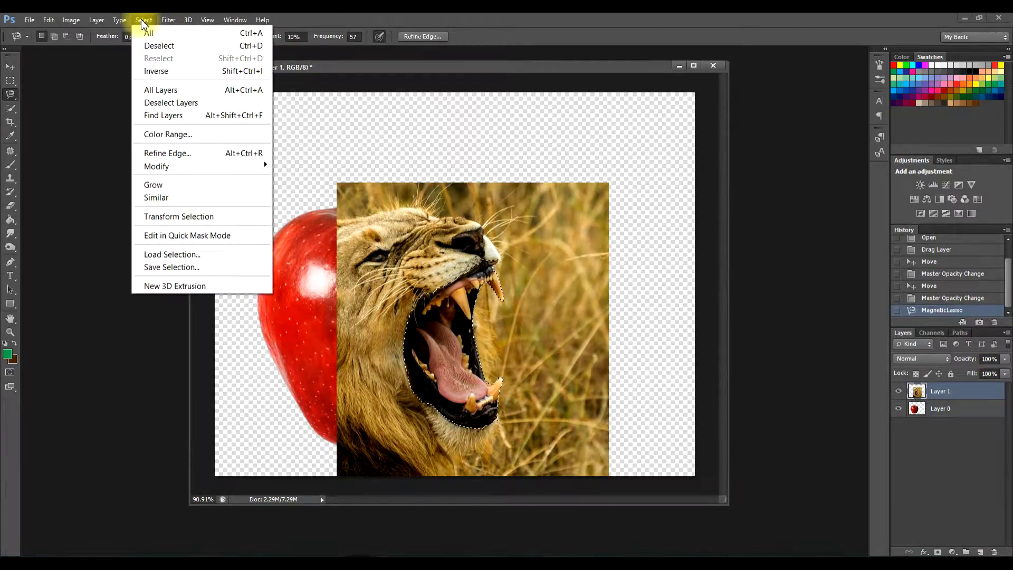
pyautogui.click(158, 73)
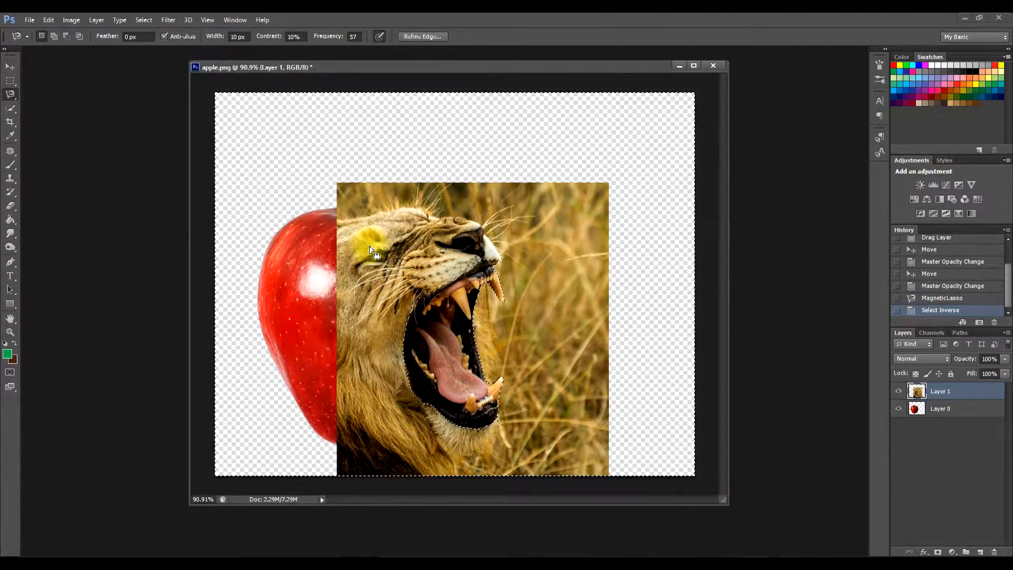
pyautogui.press('Delete')
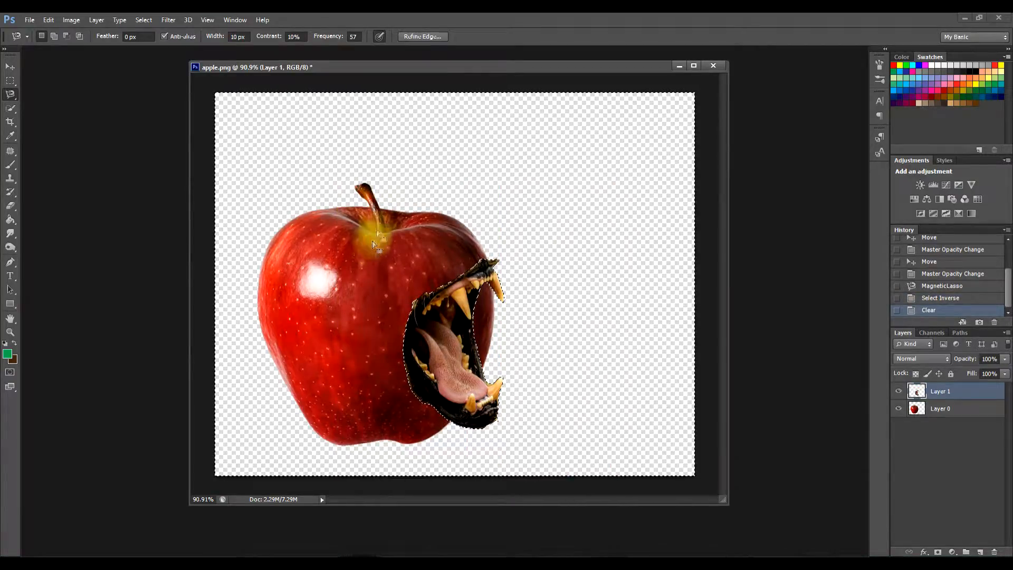
pyautogui.click(10, 67)
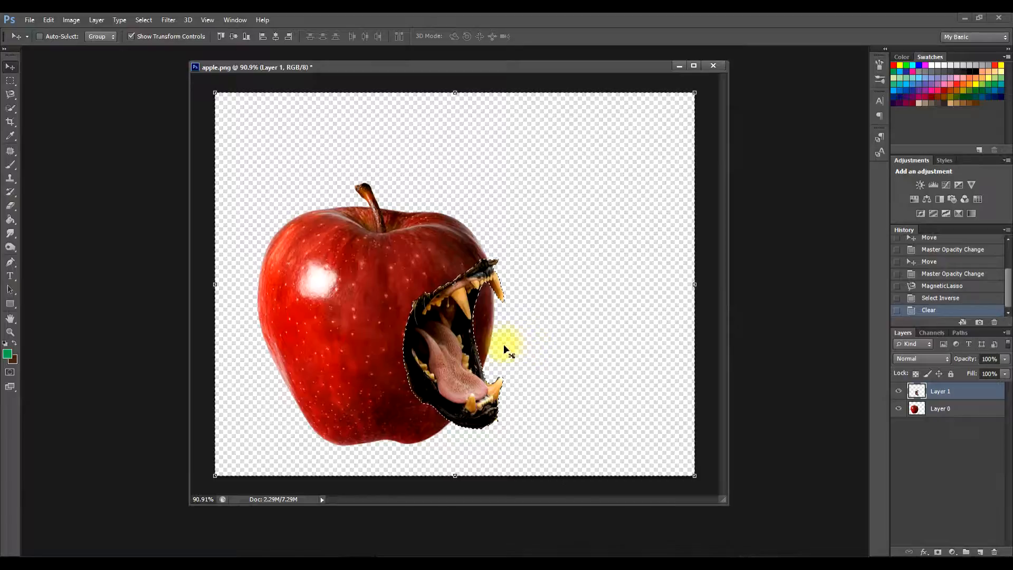
pyautogui.moveTo(454, 348); pyautogui.dragTo(457, 321)
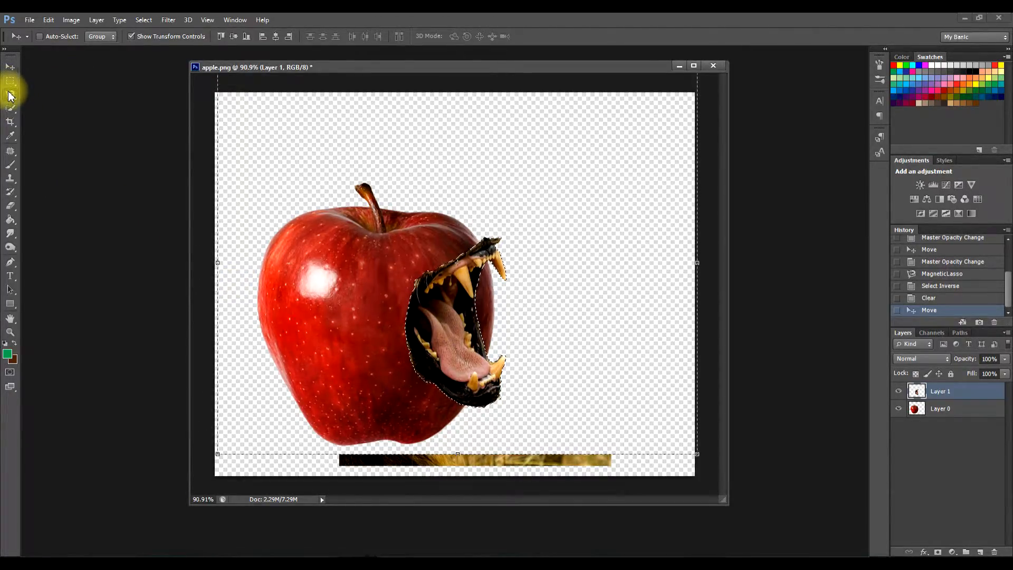
# Step: Drop the current selection, outline the leftover strip of the lion picture below the apple with the Magnetic Lasso, and delete it
pyautogui.click(9, 94)
pyautogui.rightClick(9, 91)
pyautogui.click(43, 88)
pyautogui.moveTo(283, 389); pyautogui.dragTo(317, 418)
pyautogui.hotkey('ctrl', 'd')
pyautogui.click(335, 447)
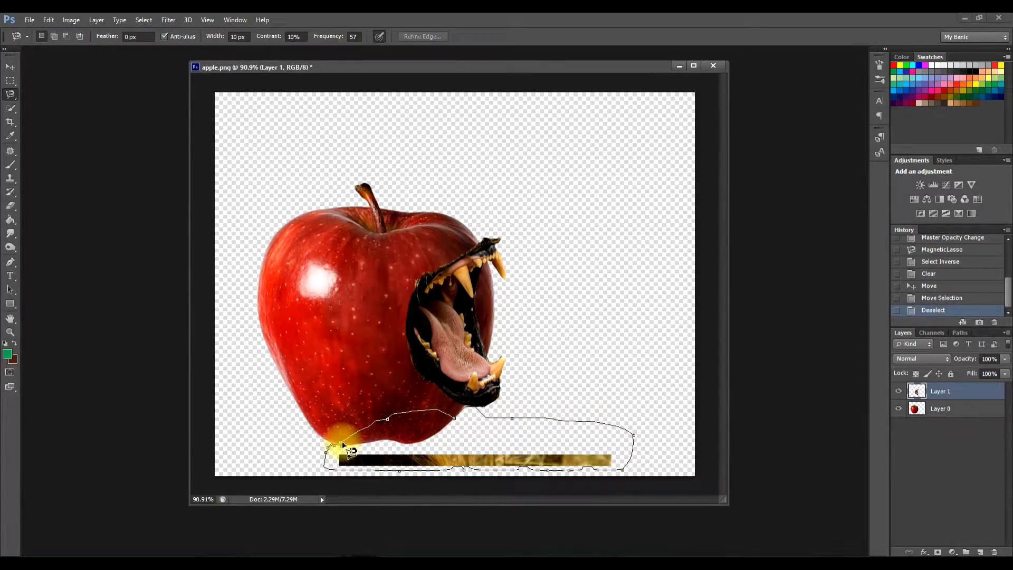
pyautogui.click(342, 444)
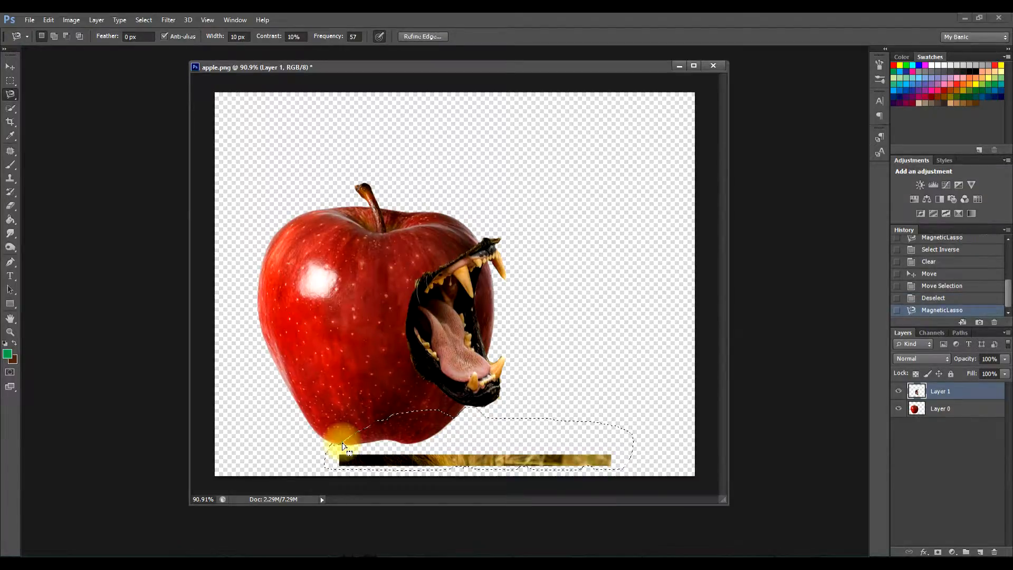
pyautogui.press('Delete')
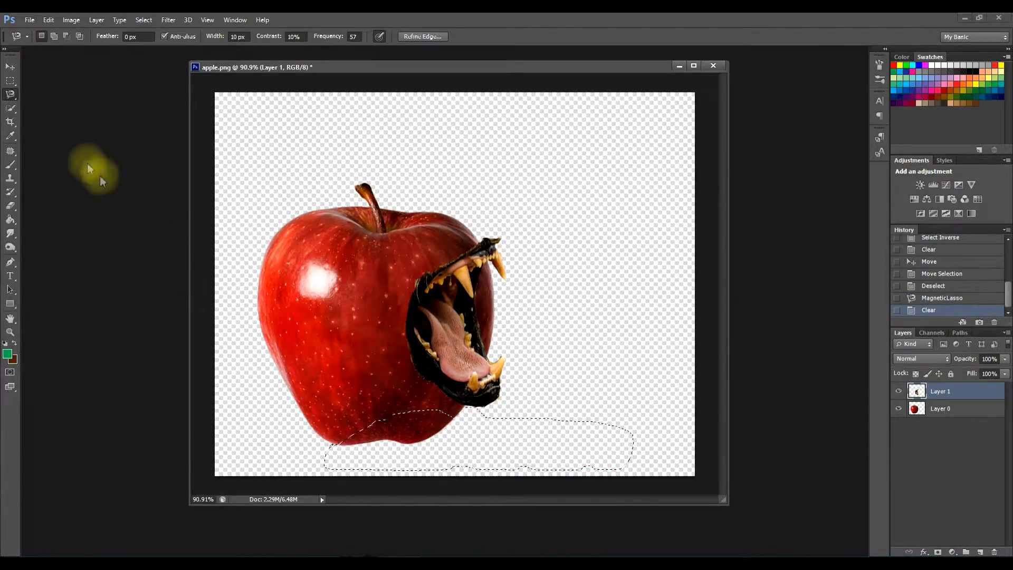
# Step: Clear the selection remaining around the deleted strip so that nothing is selected
pyautogui.click(11, 67)
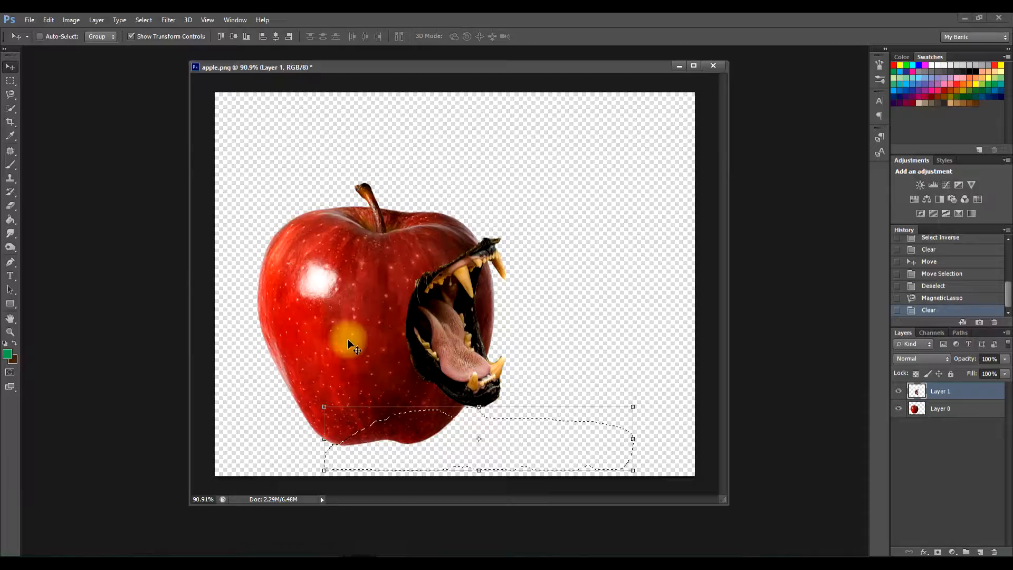
pyautogui.click(140, 21)
pyautogui.click(155, 35)
pyautogui.click(143, 21)
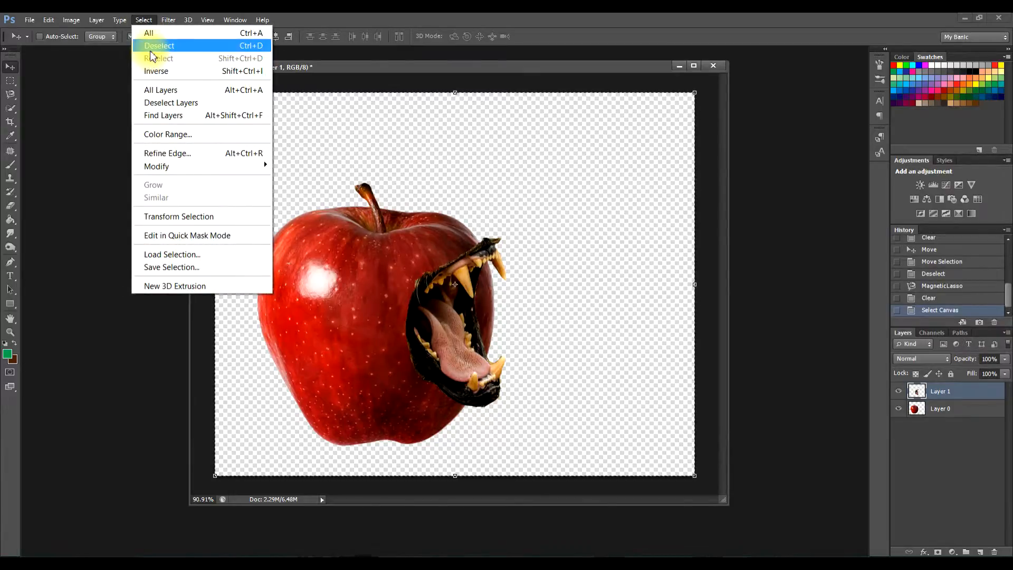
pyautogui.click(152, 46)
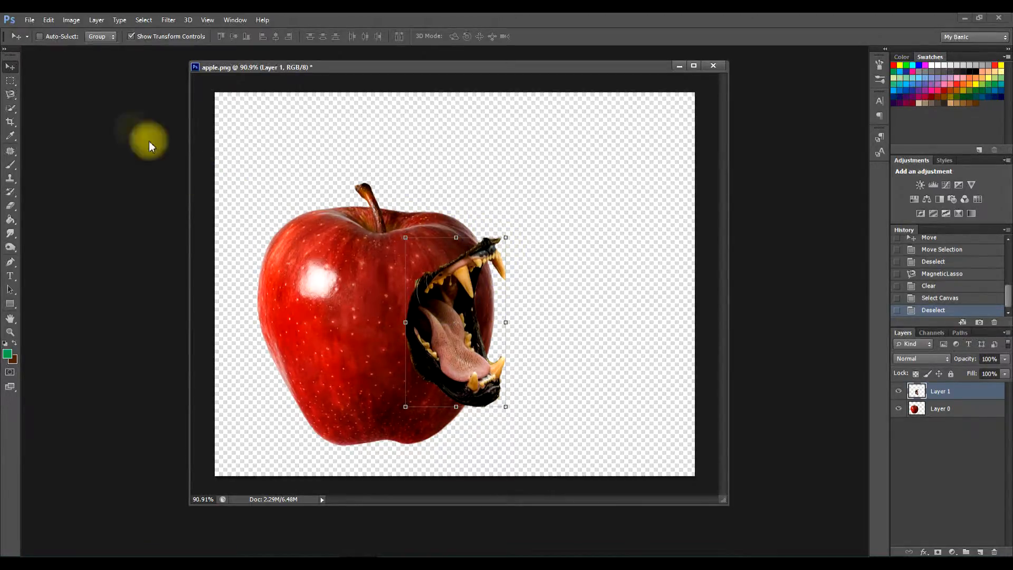
# Step: Shift the cut-out mouth slightly left and up on the apple with the Move tool
pyautogui.click(10, 94)
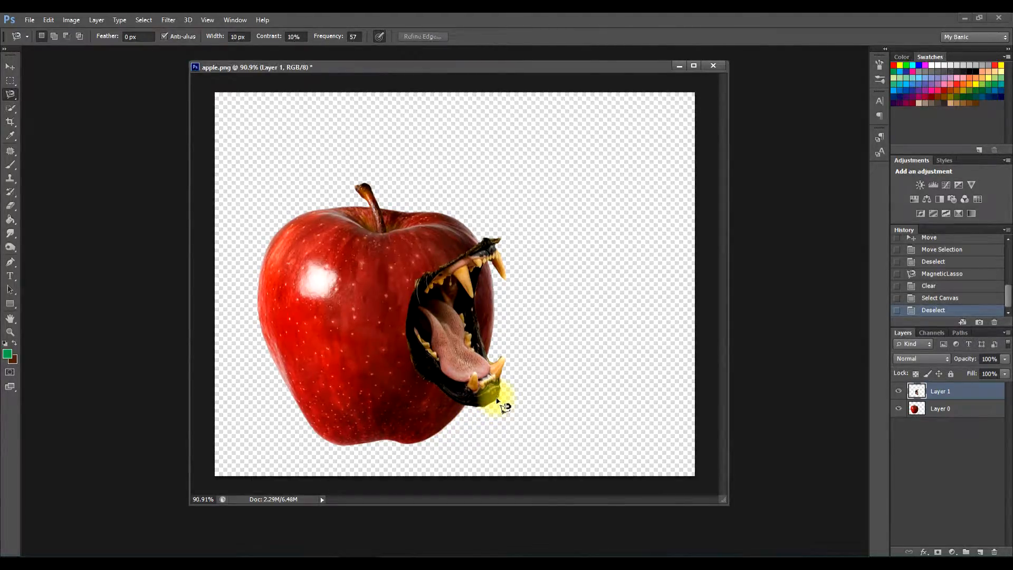
pyautogui.click(11, 65)
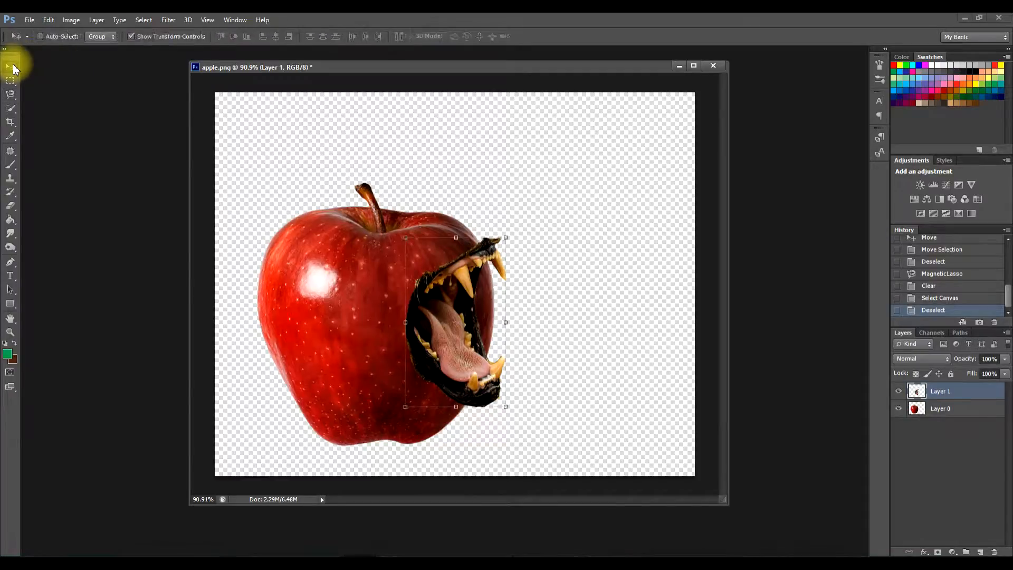
pyautogui.moveTo(478, 285); pyautogui.dragTo(472, 284)
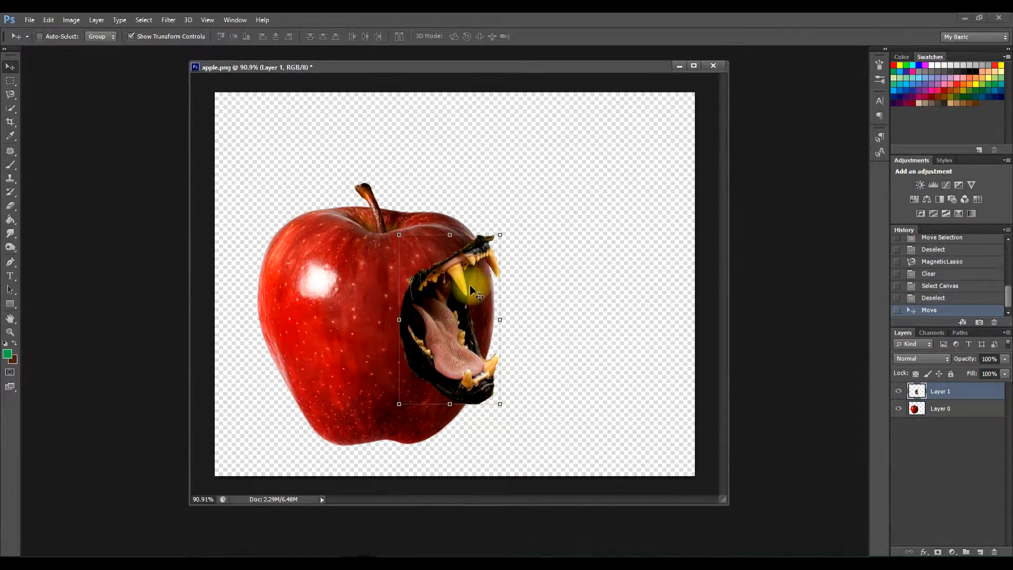
# Step: On the apple layer, select the apple's upper-right area around the upper jaw with the freehand Lasso tool
pyautogui.click(972, 413)
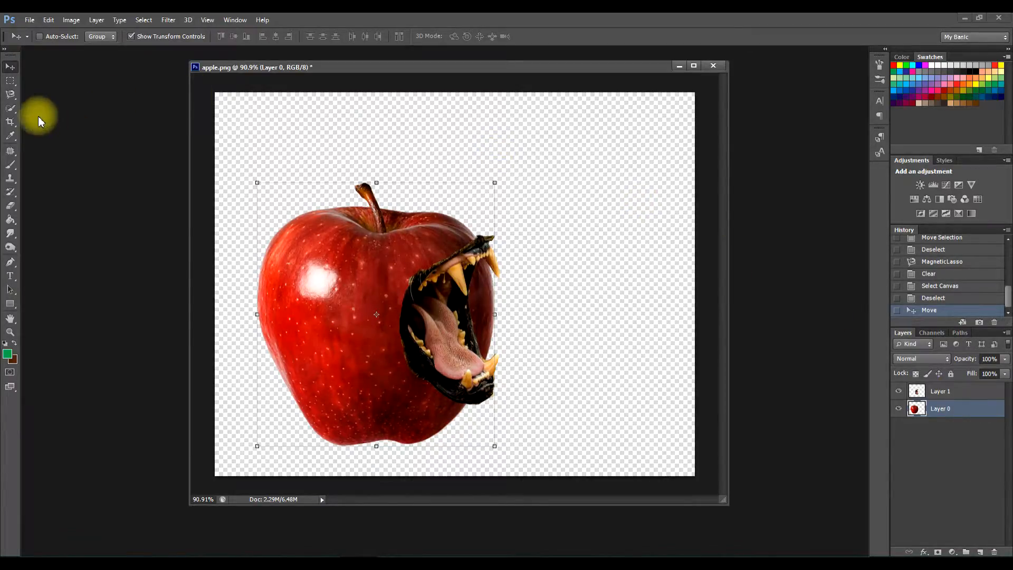
pyautogui.click(9, 94)
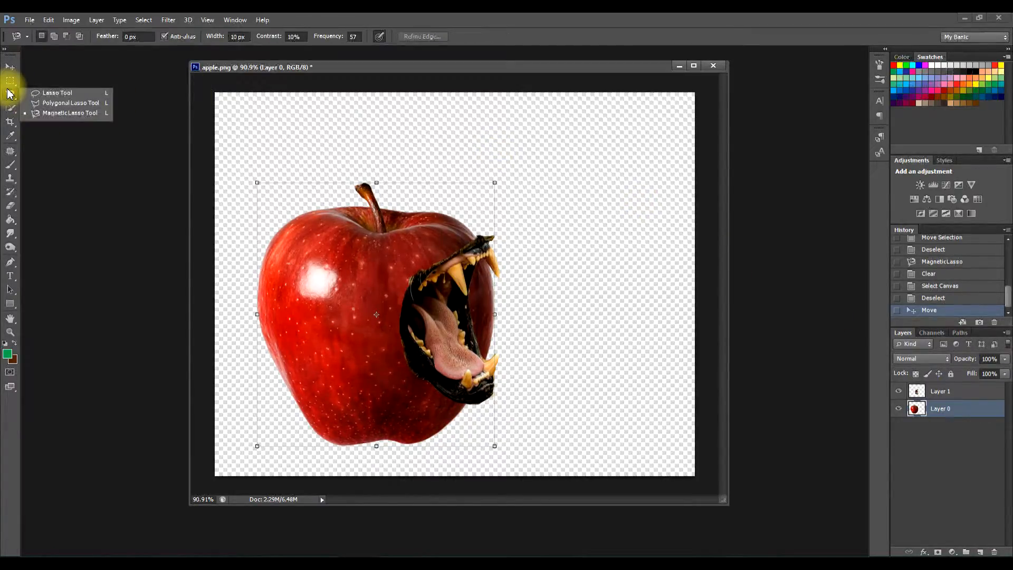
pyautogui.click(40, 93)
pyautogui.moveTo(480, 176)
pyautogui.mouseDown()
pyautogui.moveTo(410, 176)
pyautogui.moveTo(389, 200)
pyautogui.moveTo(375, 254)
pyautogui.moveTo(426, 299)
pyautogui.moveTo(488, 310)
pyautogui.moveTo(523, 281)
pyautogui.moveTo(530, 230)
pyautogui.moveTo(515, 200)
pyautogui.moveTo(472, 177)
pyautogui.mouseUp()
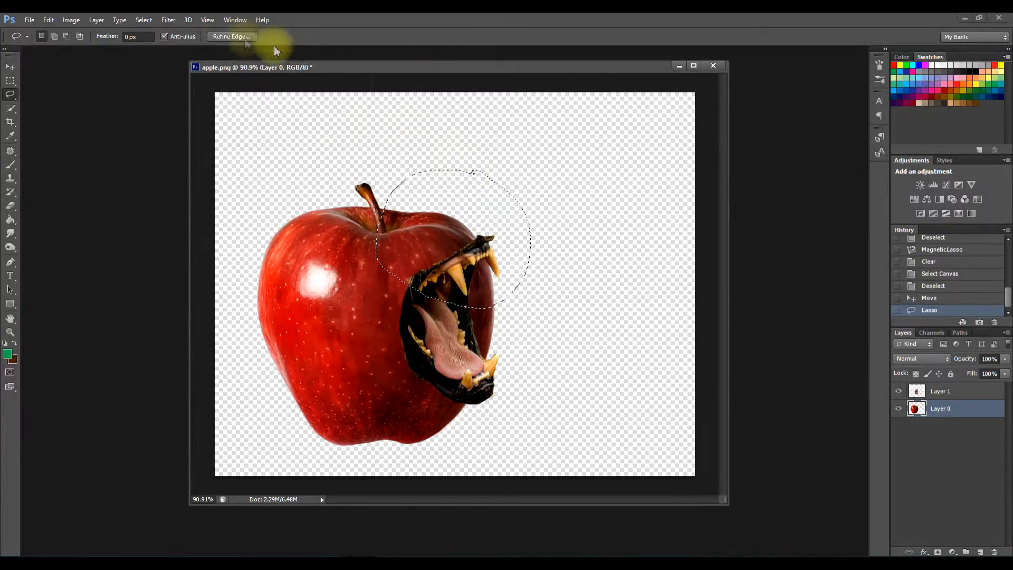
pyautogui.click(48, 20)
pyautogui.moveTo(191, 285)
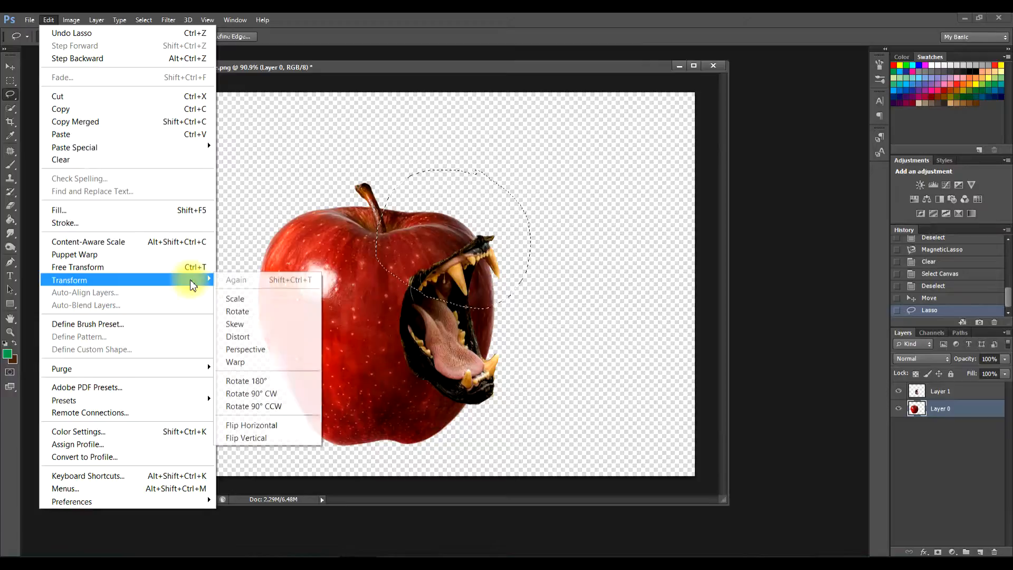
pyautogui.click(257, 368)
pyautogui.moveTo(488, 210); pyautogui.dragTo(492, 207)
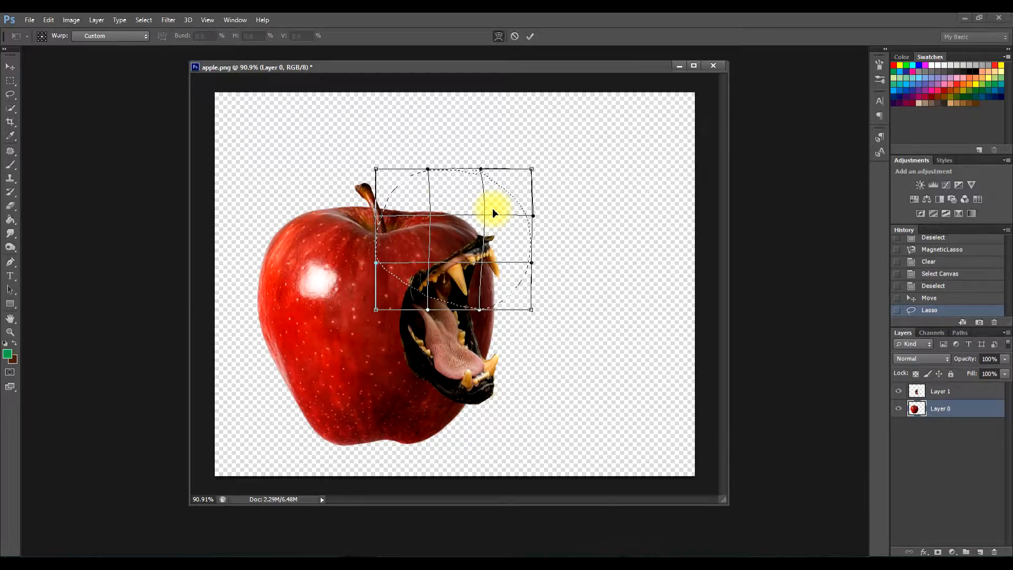
pyautogui.hotkey('ctrl', 'z')
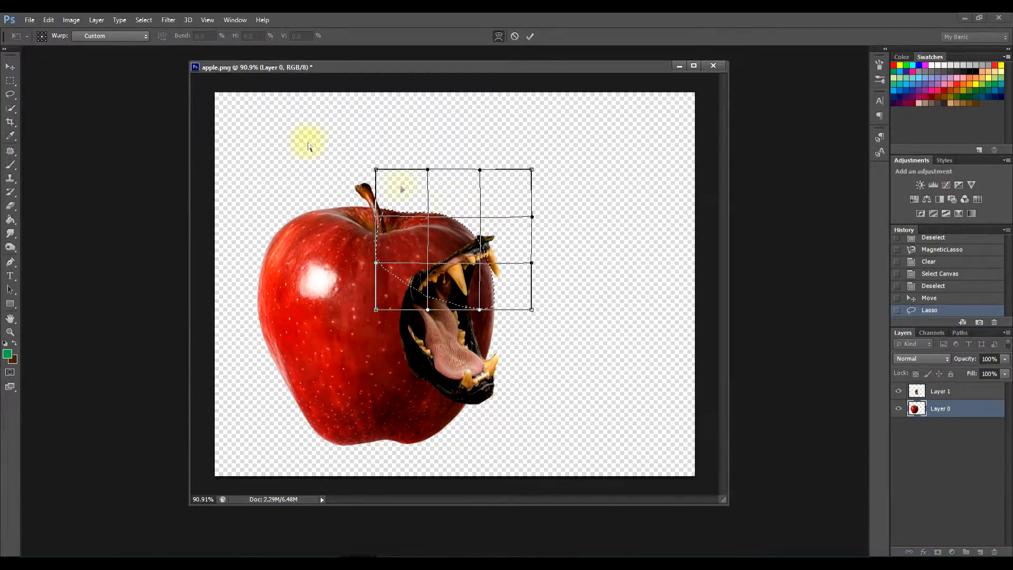
pyautogui.click(48, 20)
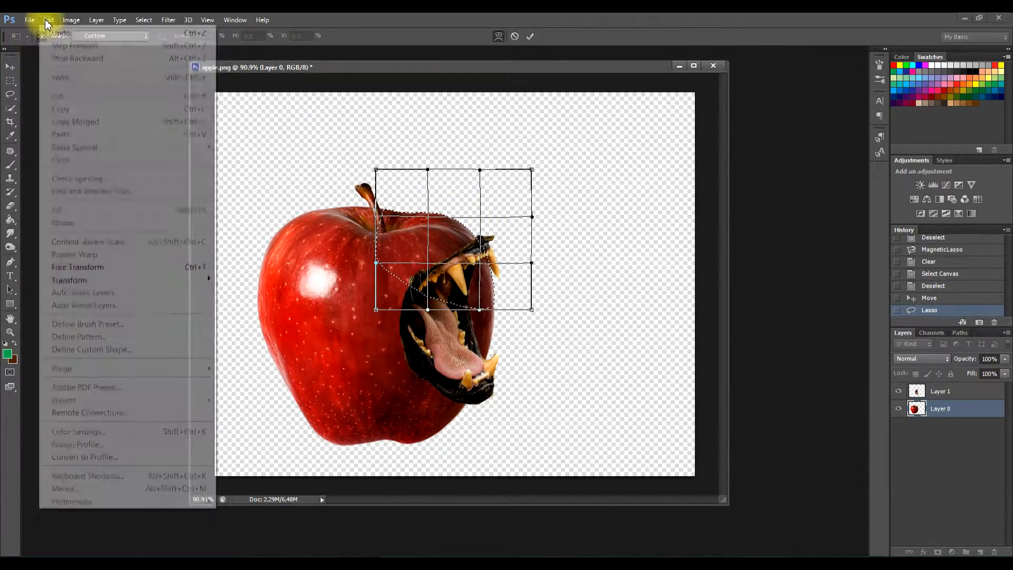
pyautogui.moveTo(33, 23)
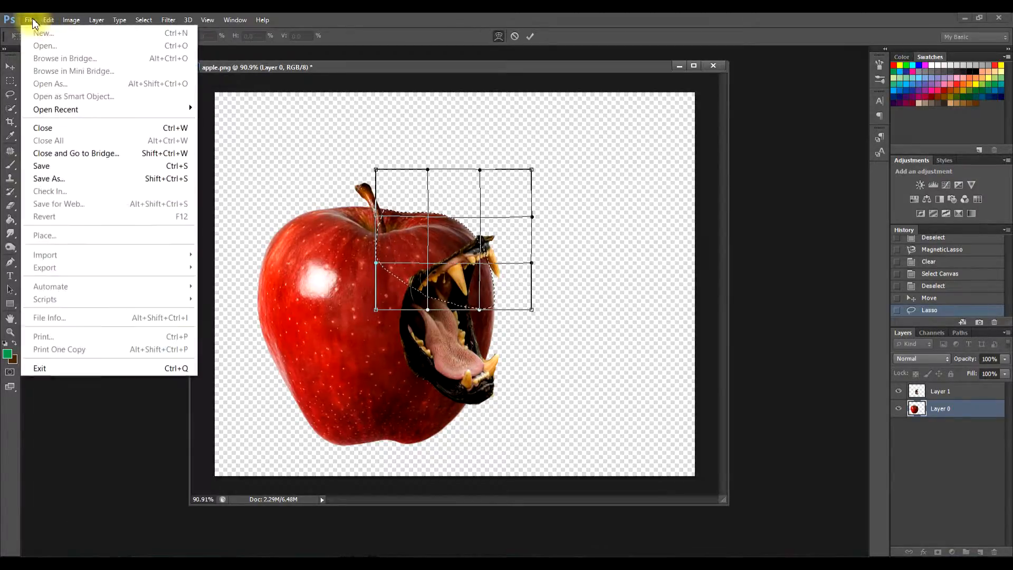
pyautogui.click(13, 68)
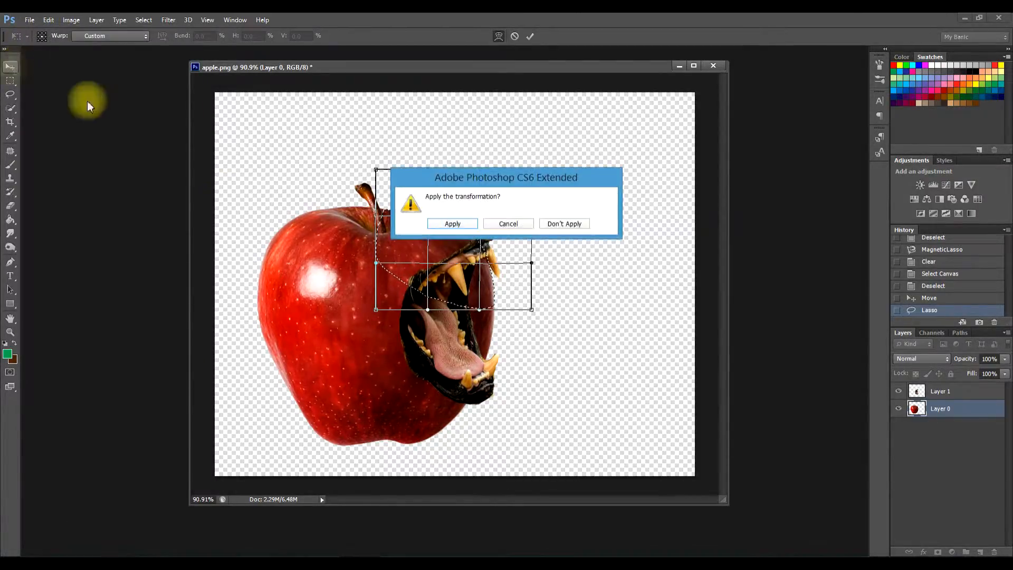
pyautogui.click(563, 223)
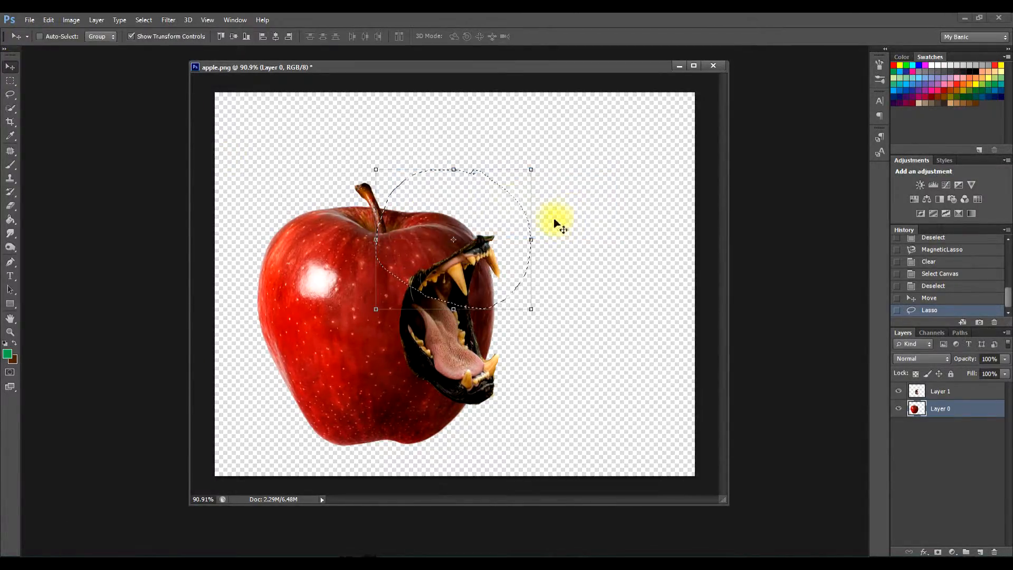
# Step: Copy the selected upper-right apple area onto its own layer and align the pasted piece exactly over the apple
pyautogui.click(48, 21)
pyautogui.click(29, 106)
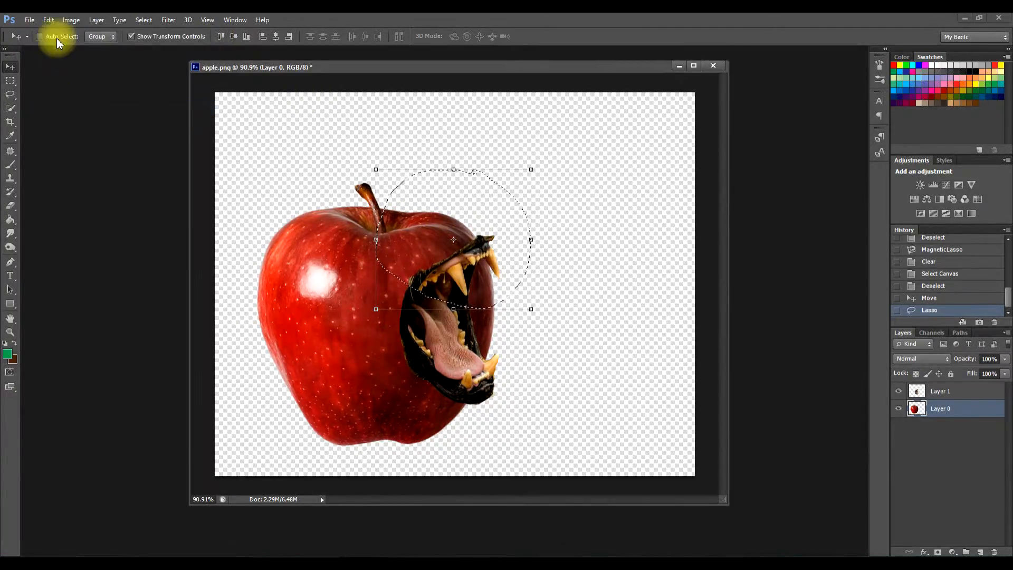
pyautogui.click(49, 21)
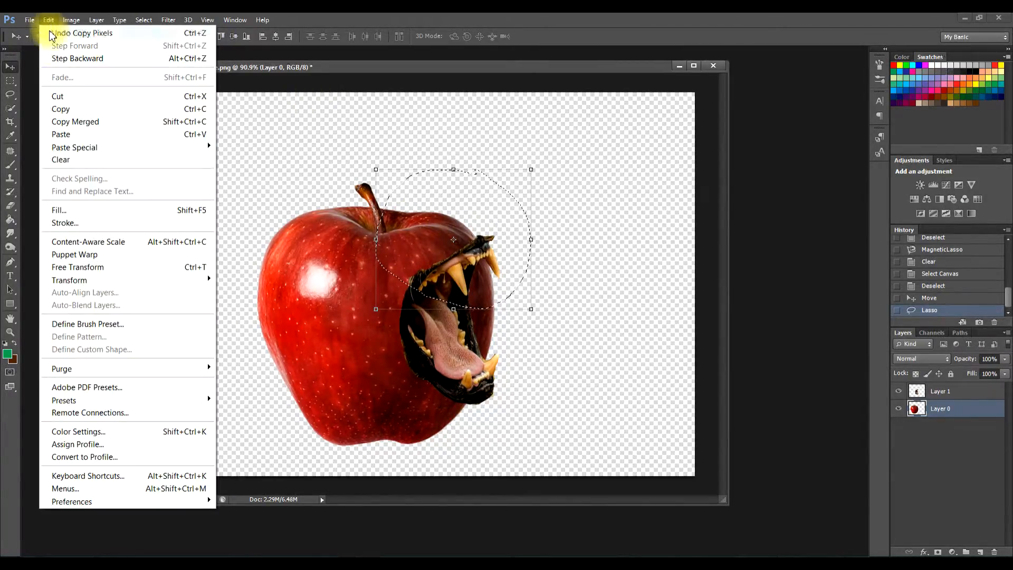
pyautogui.click(73, 136)
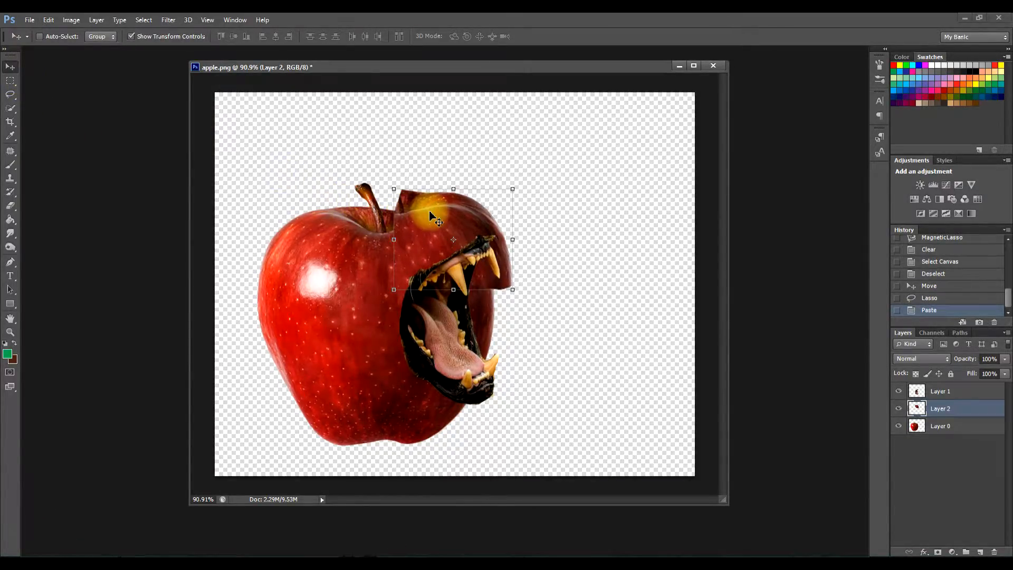
pyautogui.moveTo(428, 211); pyautogui.dragTo(382, 217)
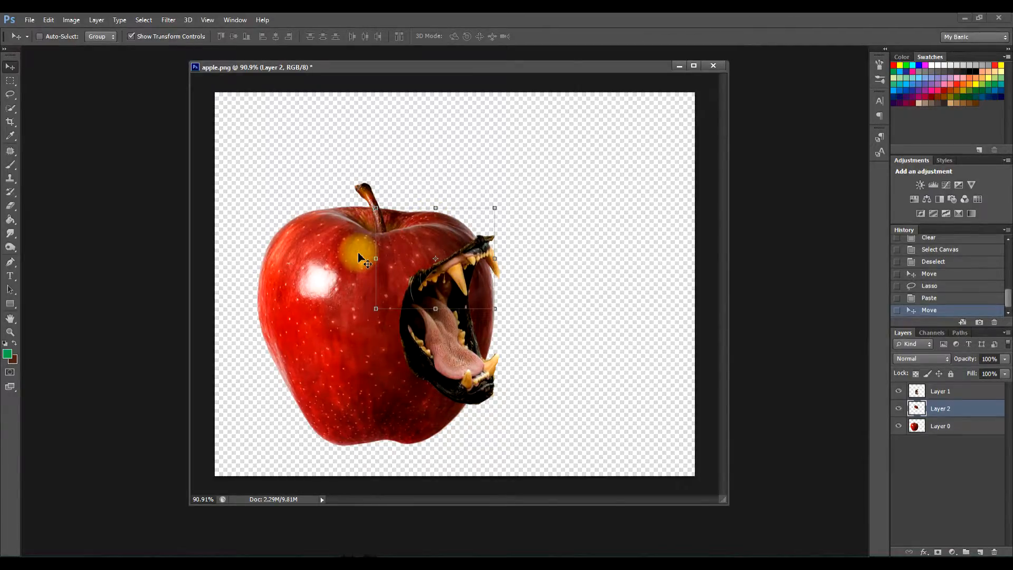
# Step: Warp the pasted upper apple piece outward so its edge reaches the tip of the upper jaw, and apply the transformation
pyautogui.click(48, 20)
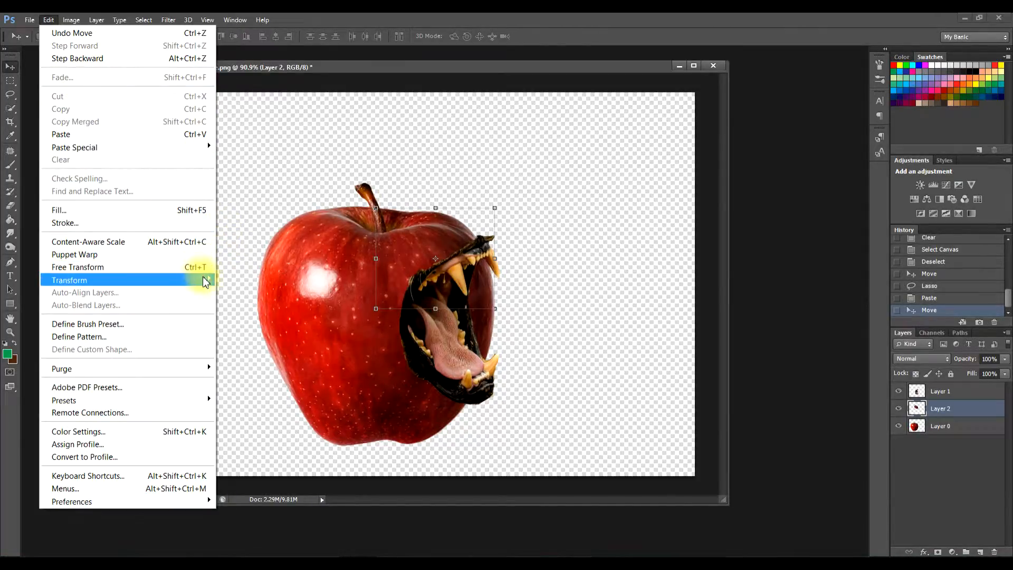
pyautogui.moveTo(205, 279)
pyautogui.click(266, 361)
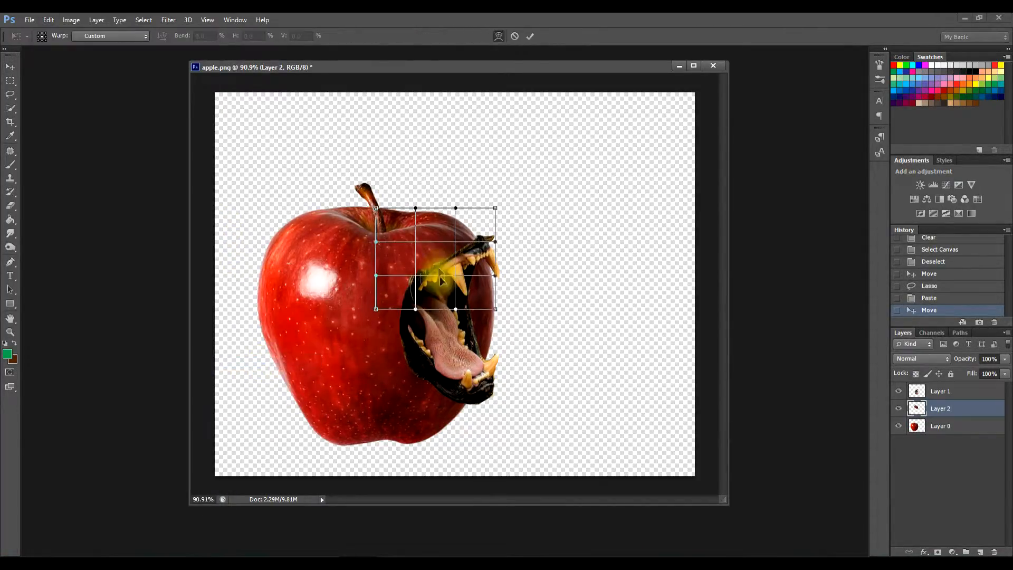
pyautogui.moveTo(469, 216); pyautogui.dragTo(492, 217)
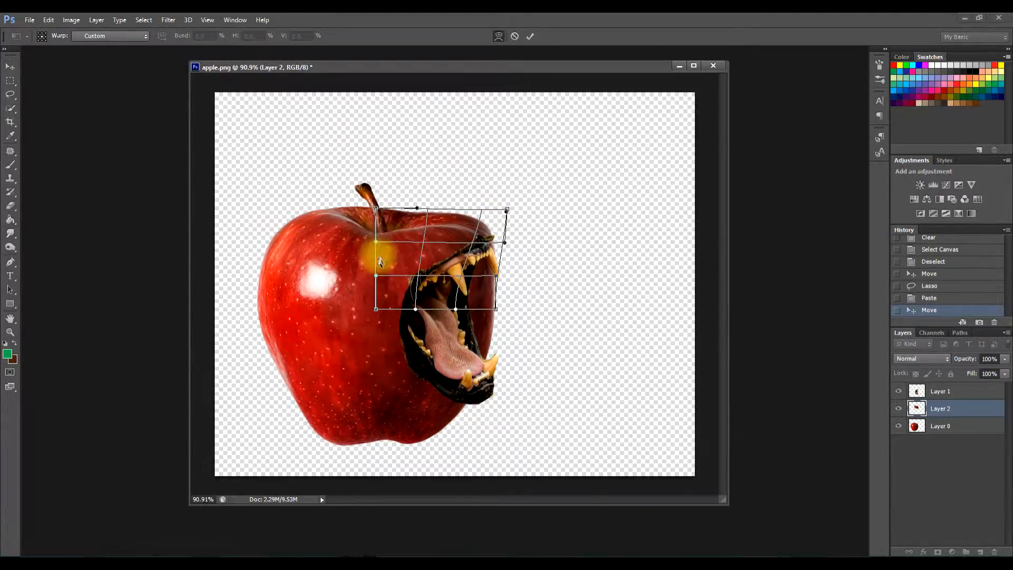
pyautogui.click(9, 69)
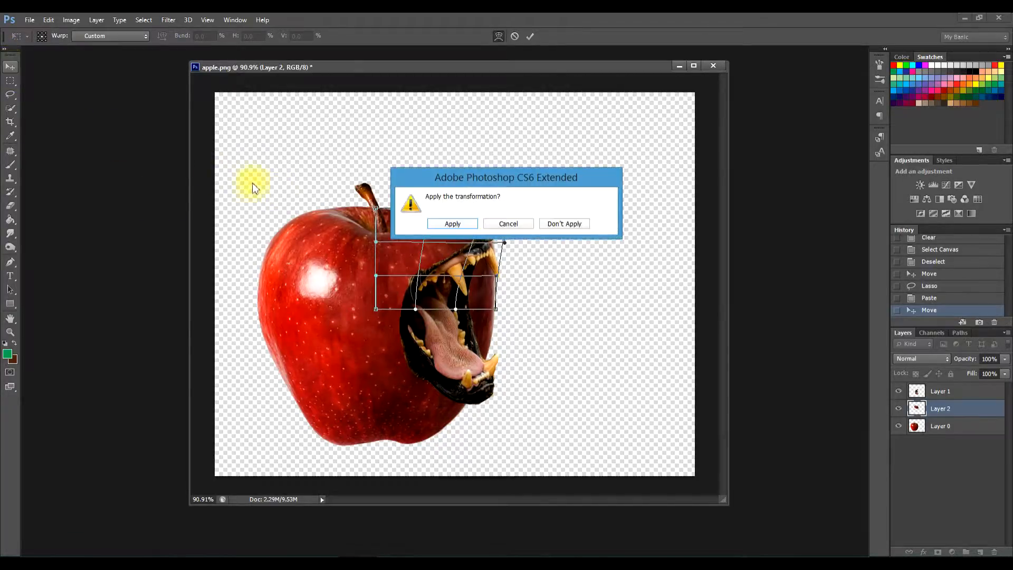
pyautogui.click(447, 219)
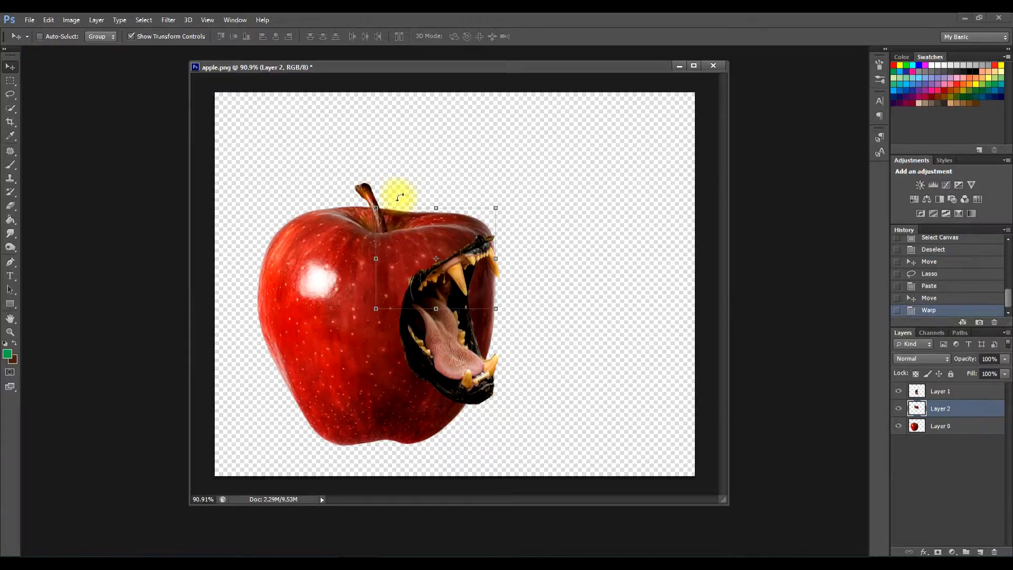
# Step: On Layer 0, select the apple's lower-right area around the lower jaw with the freehand Lasso tool
pyautogui.click(960, 431)
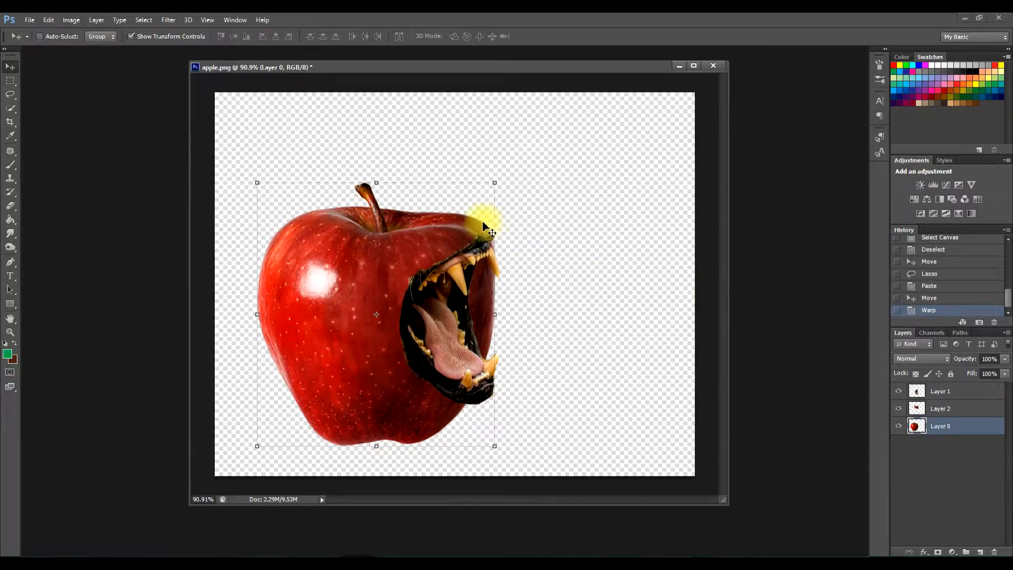
pyautogui.click(12, 98)
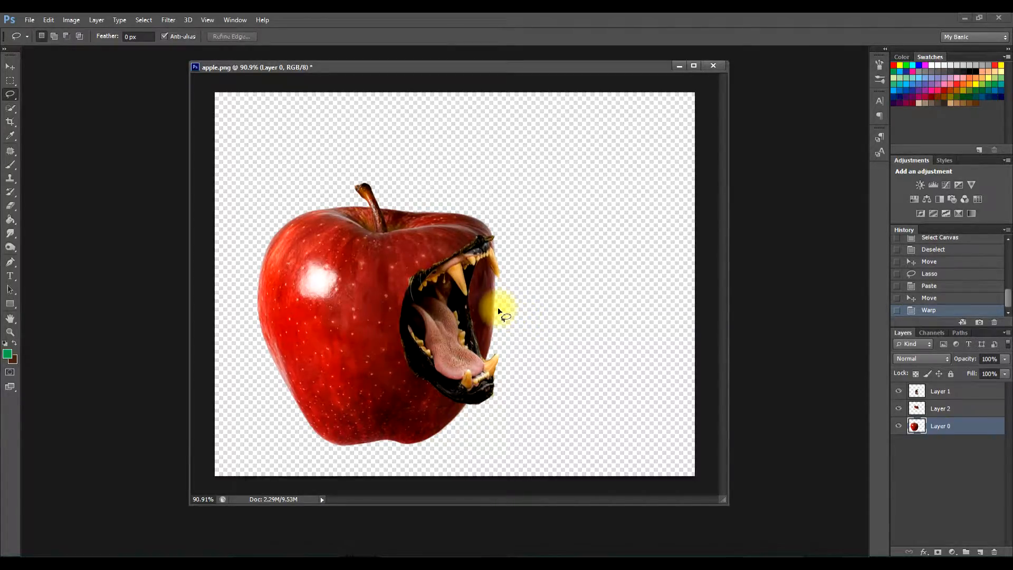
pyautogui.moveTo(508, 305)
pyautogui.mouseDown()
pyautogui.moveTo(400, 356)
pyautogui.moveTo(387, 377)
pyautogui.moveTo(400, 413)
pyautogui.moveTo(382, 437)
pyautogui.moveTo(406, 450)
pyautogui.moveTo(474, 451)
pyautogui.moveTo(538, 376)
pyautogui.mouseUp()
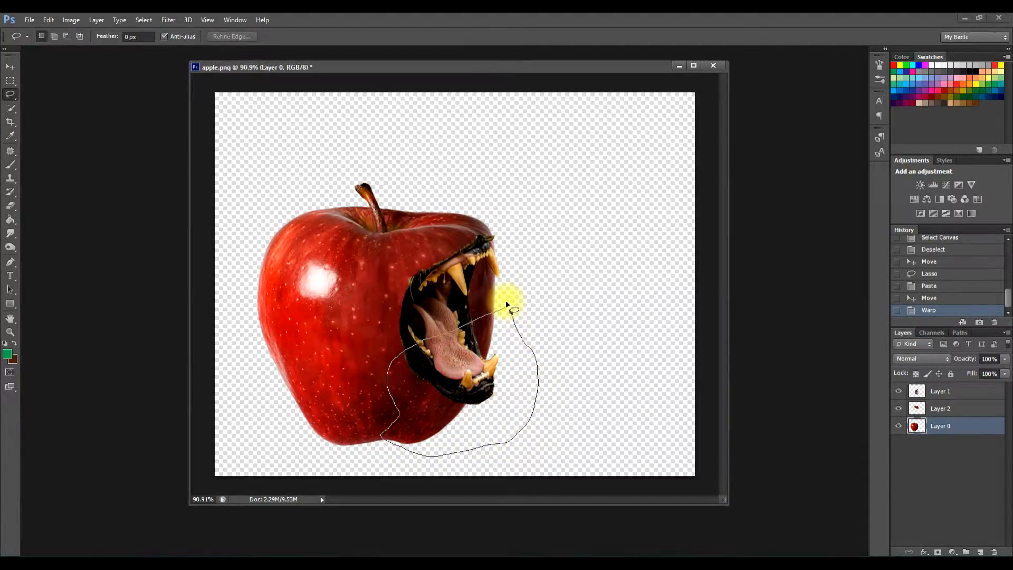
pyautogui.moveTo(505, 305); pyautogui.dragTo(507, 306)
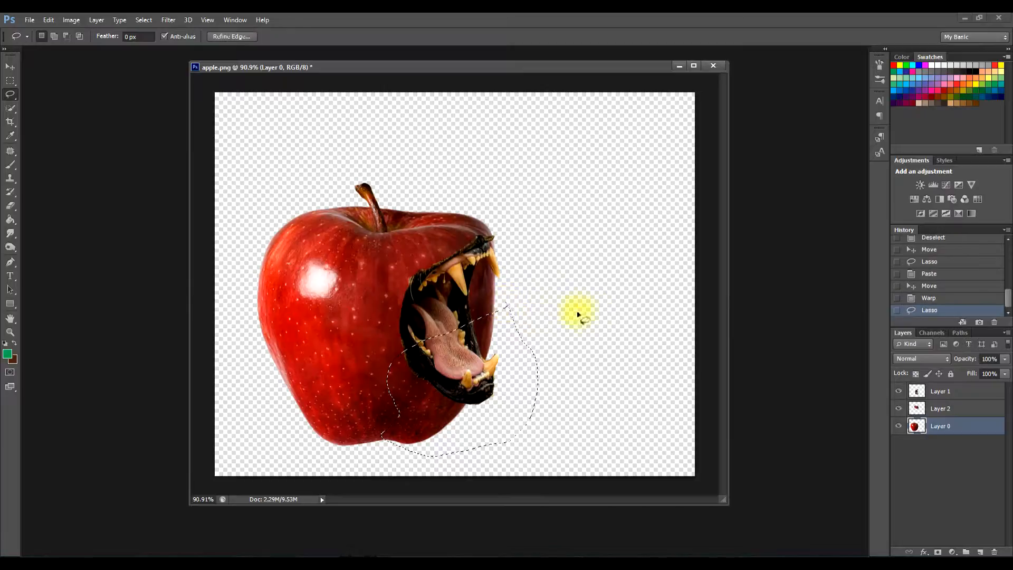
# Step: Copy the selected lower-right apple area onto its own layer and align the pasted piece exactly over the apple
pyautogui.click(48, 20)
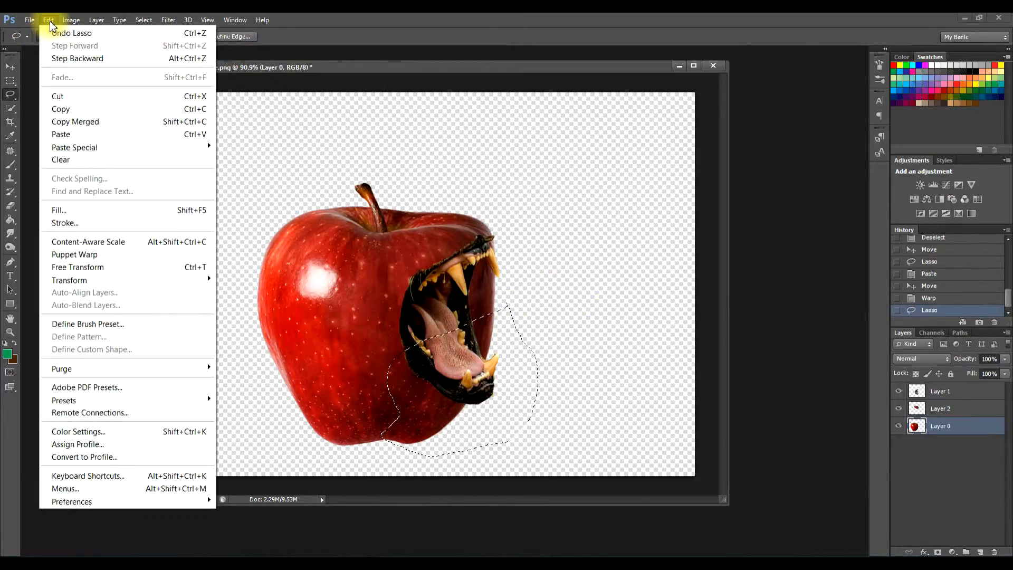
pyautogui.click(62, 108)
pyautogui.click(48, 19)
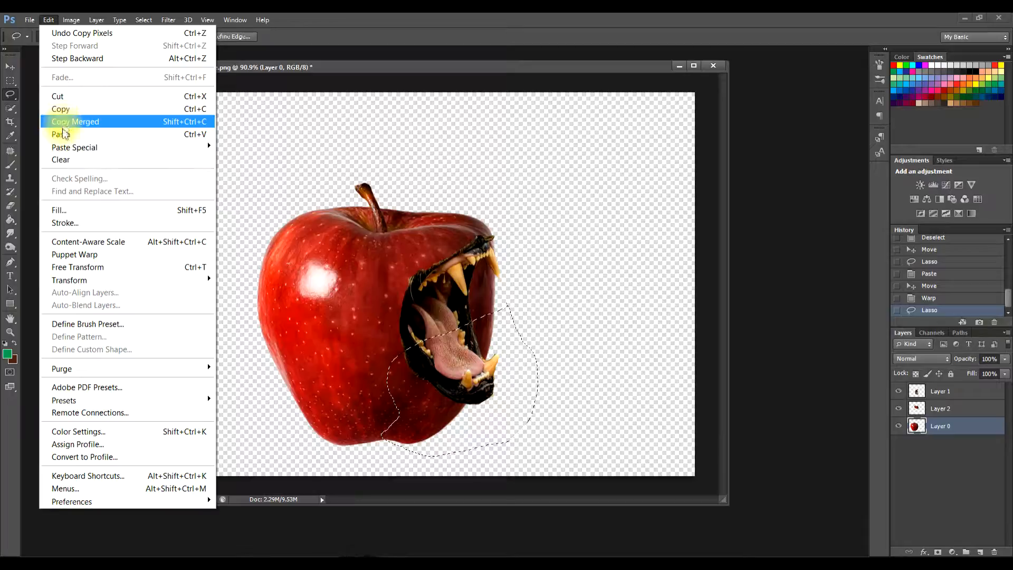
pyautogui.click(60, 134)
pyautogui.click(10, 67)
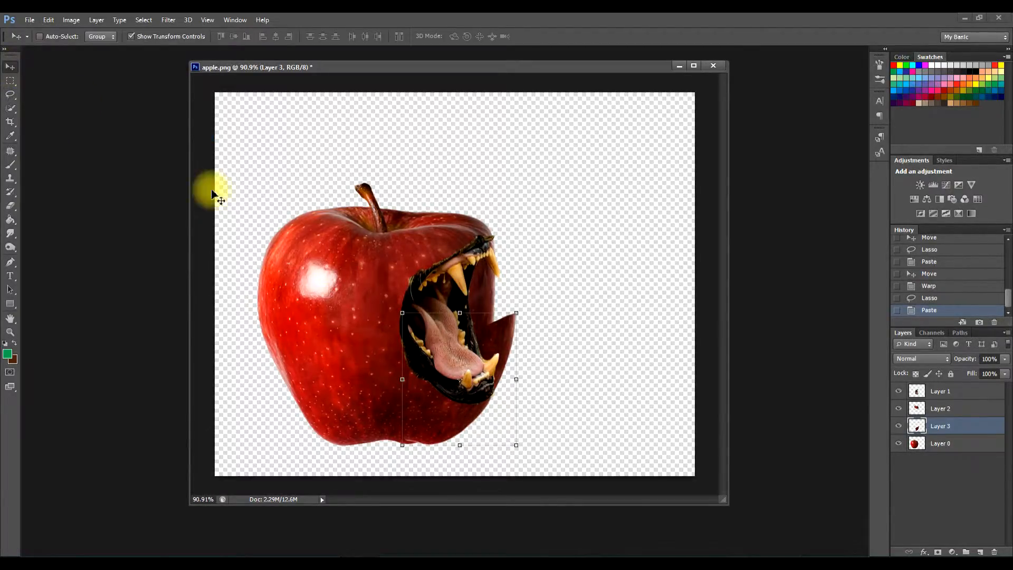
pyautogui.moveTo(453, 392); pyautogui.dragTo(431, 391)
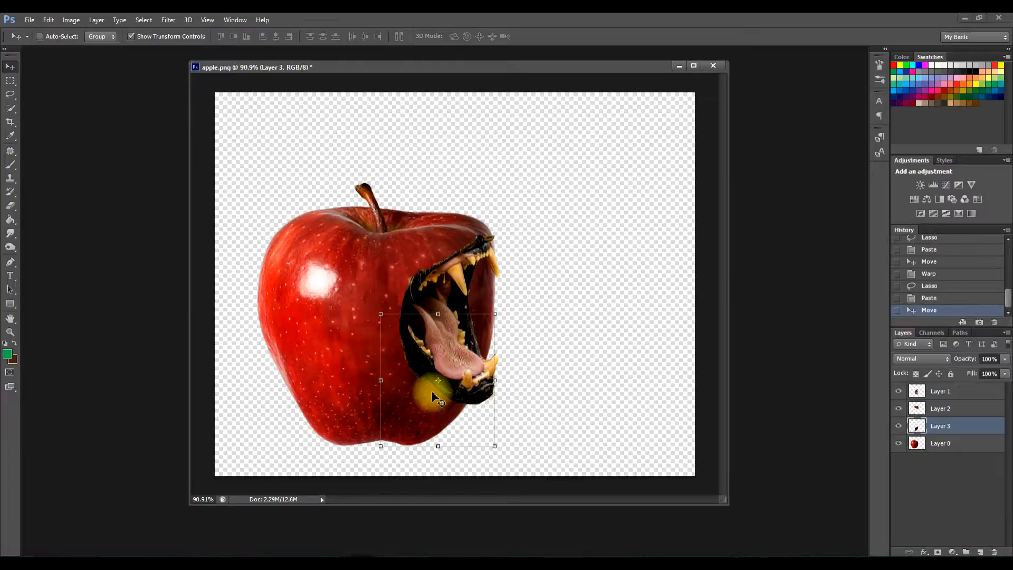
# Step: Warp the pasted lower apple piece outward so its edge reaches the tip of the lower jaw, and apply the transformation
pyautogui.click(48, 21)
pyautogui.moveTo(197, 283)
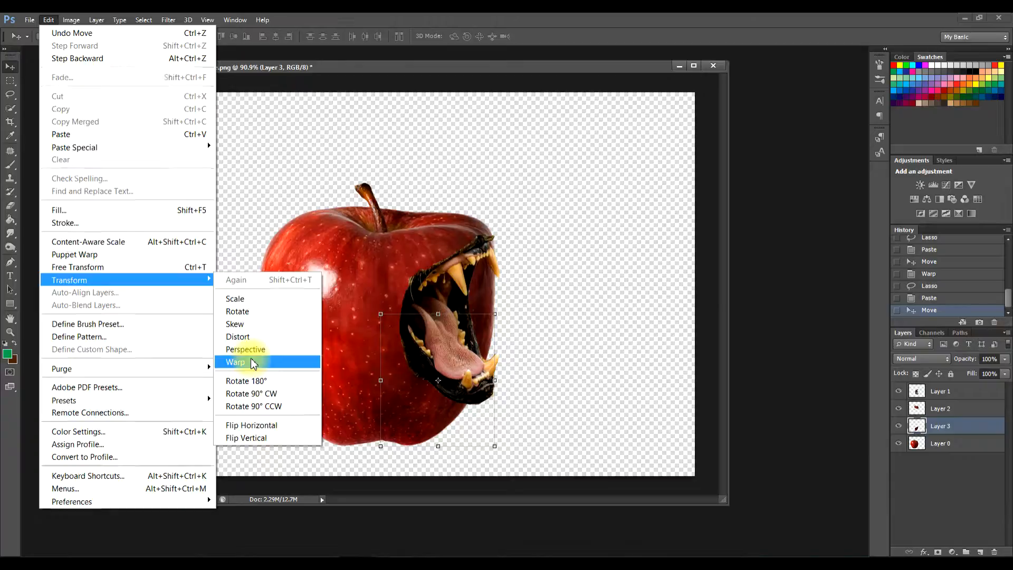
pyautogui.click(256, 362)
pyautogui.moveTo(480, 422)
pyautogui.mouseDown()
pyautogui.moveTo(501, 424)
pyautogui.moveTo(498, 413)
pyautogui.mouseUp()
pyautogui.rightClick(498, 414)
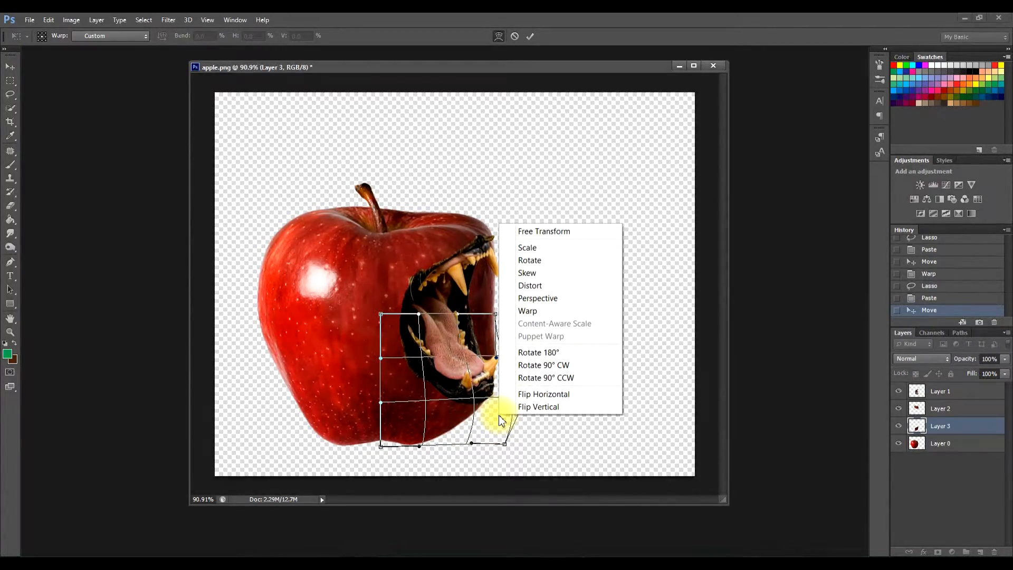
pyautogui.click(12, 70)
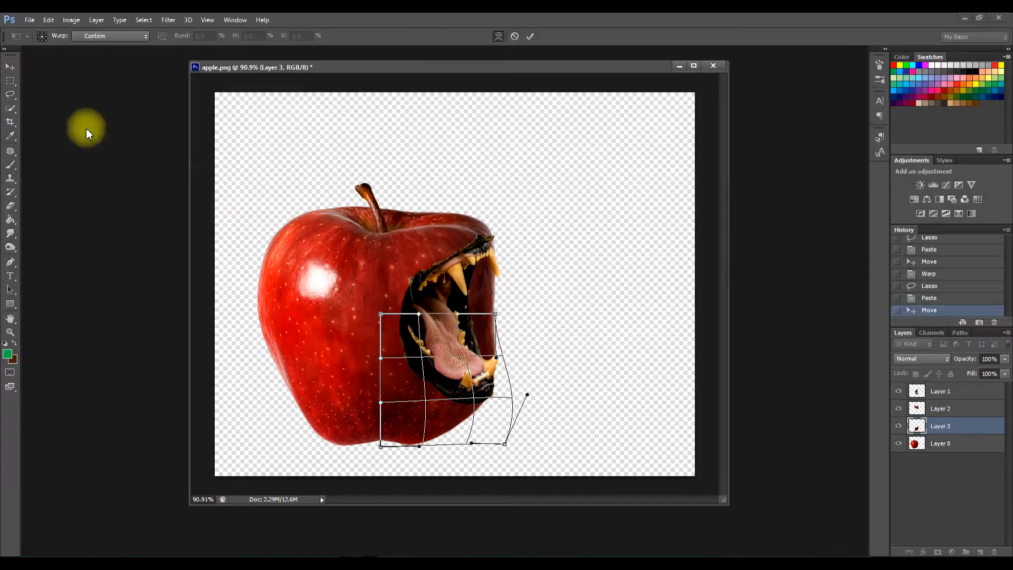
pyautogui.click(10, 94)
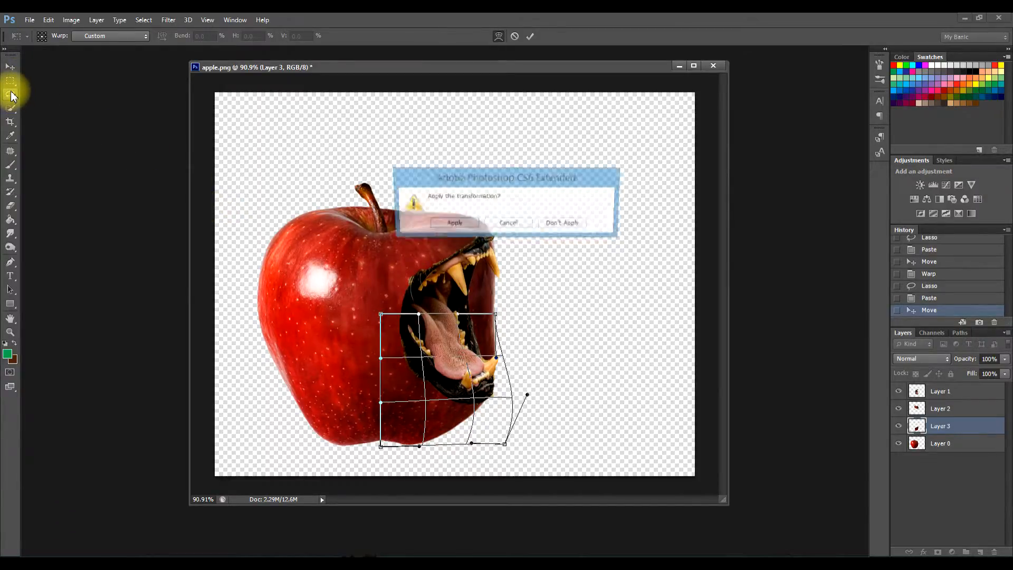
pyautogui.click(448, 224)
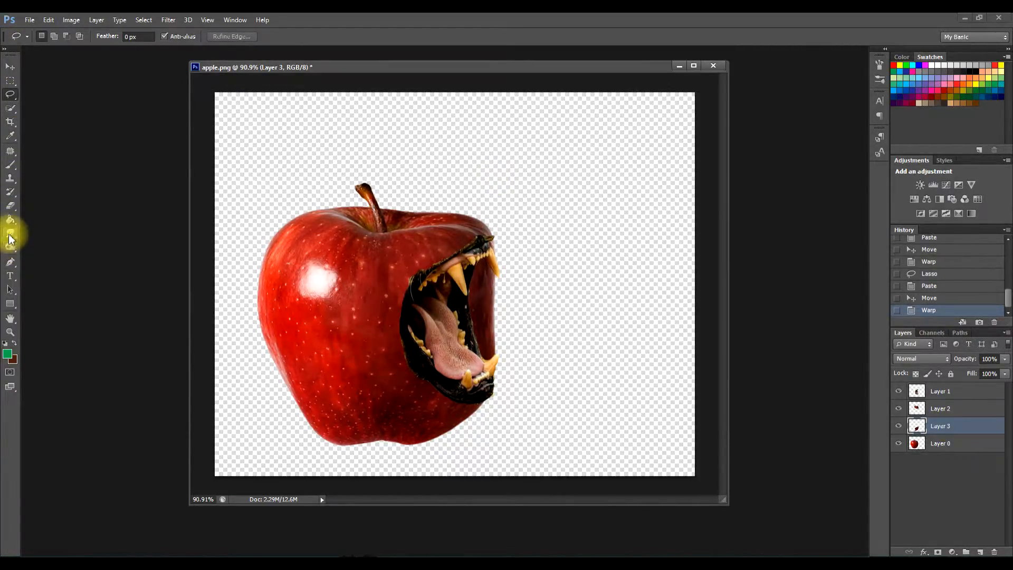
# Step: Erase the excess apple skin in the mouth opening on Layer 3 and Layer 2 with the Eraser tool
pyautogui.click(10, 205)
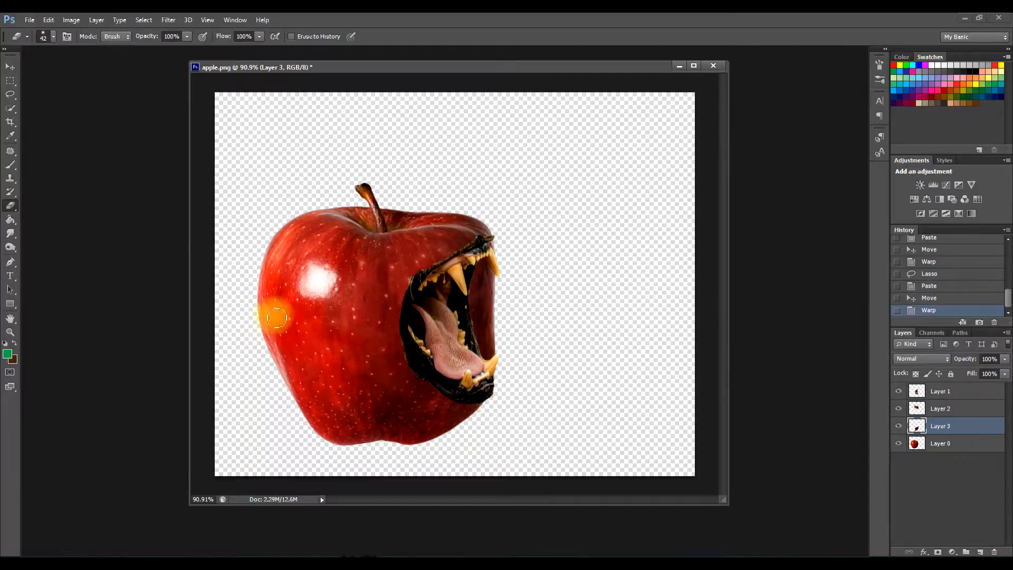
pyautogui.moveTo(530, 323)
pyautogui.mouseDown()
pyautogui.moveTo(492, 354)
pyautogui.moveTo(484, 332)
pyautogui.moveTo(487, 357)
pyautogui.moveTo(475, 302)
pyautogui.moveTo(490, 340)
pyautogui.moveTo(492, 318)
pyautogui.moveTo(492, 327)
pyautogui.moveTo(479, 310)
pyautogui.moveTo(488, 346)
pyautogui.mouseUp()
pyautogui.click(948, 409)
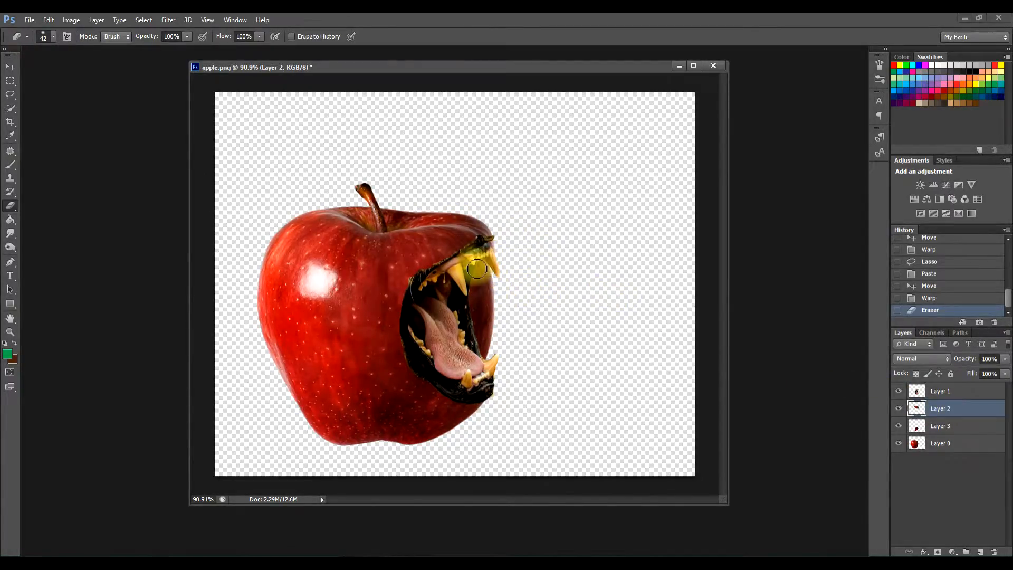
pyautogui.moveTo(483, 253)
pyautogui.mouseDown()
pyautogui.moveTo(469, 266)
pyautogui.moveTo(464, 310)
pyautogui.moveTo(483, 364)
pyautogui.mouseUp()
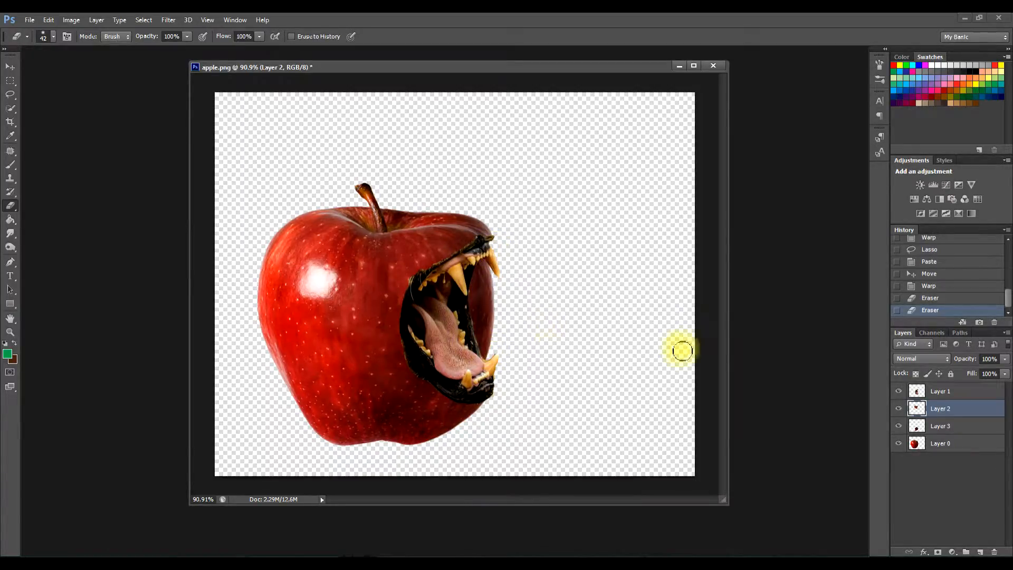
# Step: Erase the remaining apple skin and its faint residue behind the open mouth on Layer 0, Layer 3 and Layer 2
pyautogui.click(957, 441)
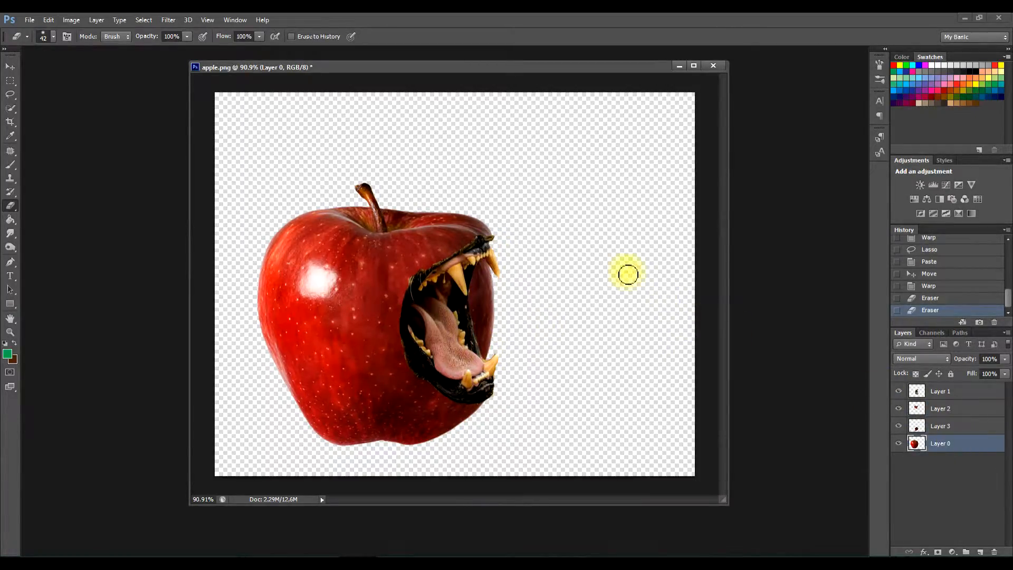
pyautogui.moveTo(498, 280)
pyautogui.mouseDown()
pyautogui.moveTo(480, 301)
pyautogui.moveTo(494, 261)
pyautogui.moveTo(472, 303)
pyautogui.moveTo(475, 338)
pyautogui.moveTo(477, 279)
pyautogui.moveTo(476, 328)
pyautogui.moveTo(491, 294)
pyautogui.moveTo(495, 342)
pyautogui.moveTo(494, 330)
pyautogui.moveTo(480, 354)
pyautogui.moveTo(477, 282)
pyautogui.moveTo(478, 351)
pyautogui.mouseUp()
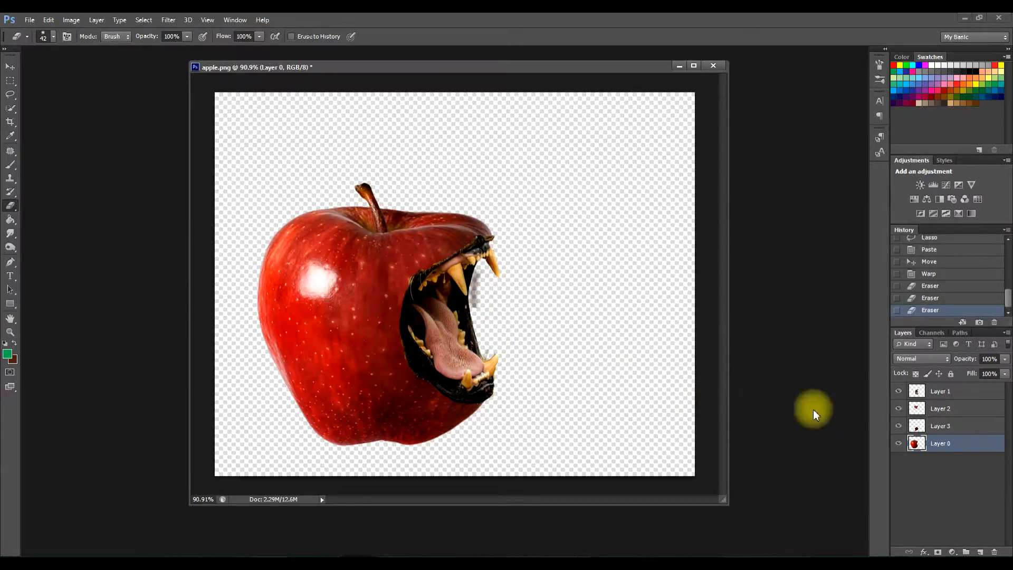
pyautogui.click(944, 426)
pyautogui.moveTo(479, 293)
pyautogui.mouseDown()
pyautogui.moveTo(468, 267)
pyautogui.moveTo(471, 322)
pyautogui.mouseUp()
pyautogui.click(940, 408)
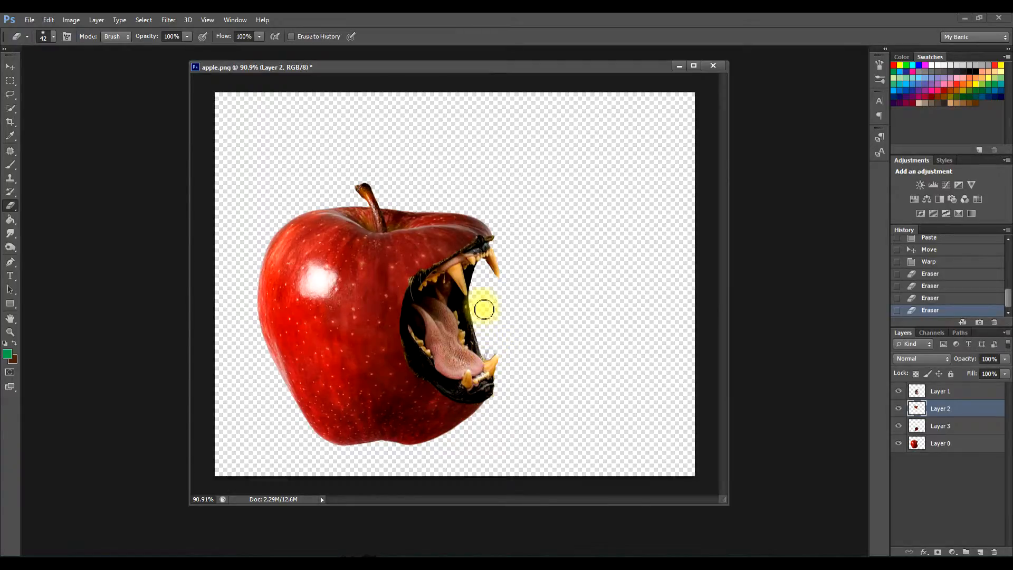
pyautogui.moveTo(478, 287); pyautogui.dragTo(468, 314)
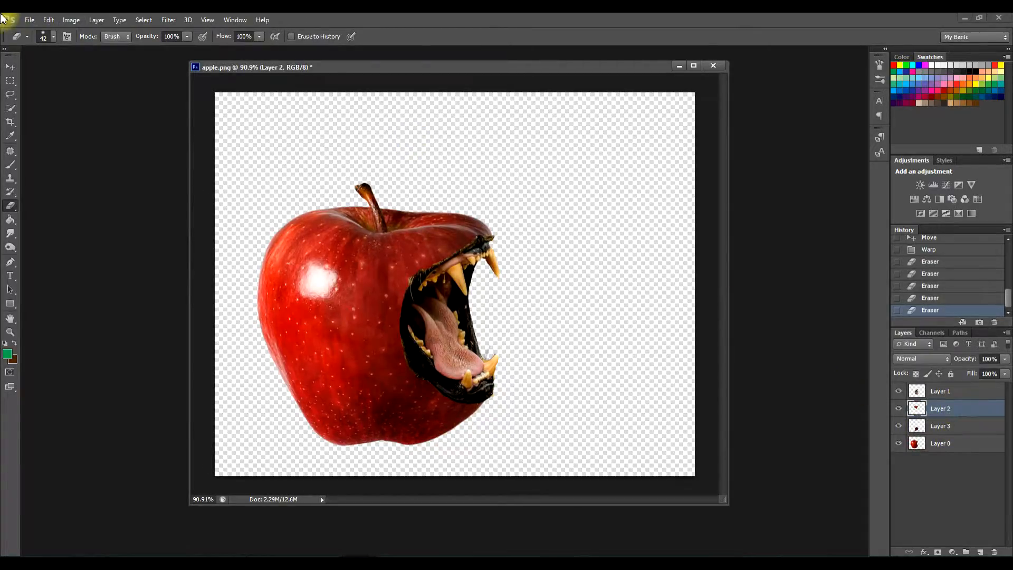
# Step: Warp the upper apple piece on Layer 2 slightly near the upper jaw's tip and apply the transformation
pyautogui.click(48, 20)
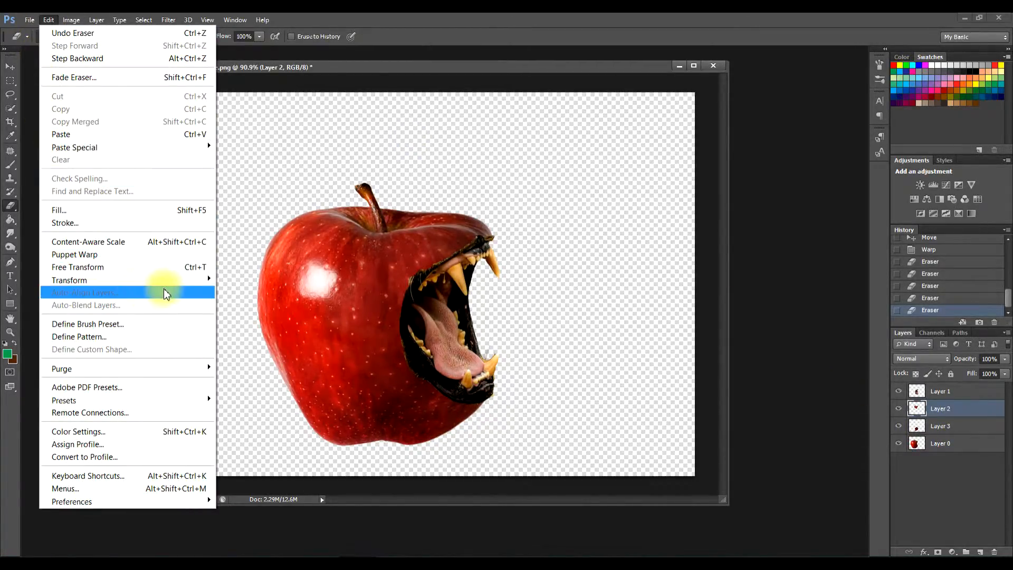
pyautogui.moveTo(192, 279)
pyautogui.click(262, 363)
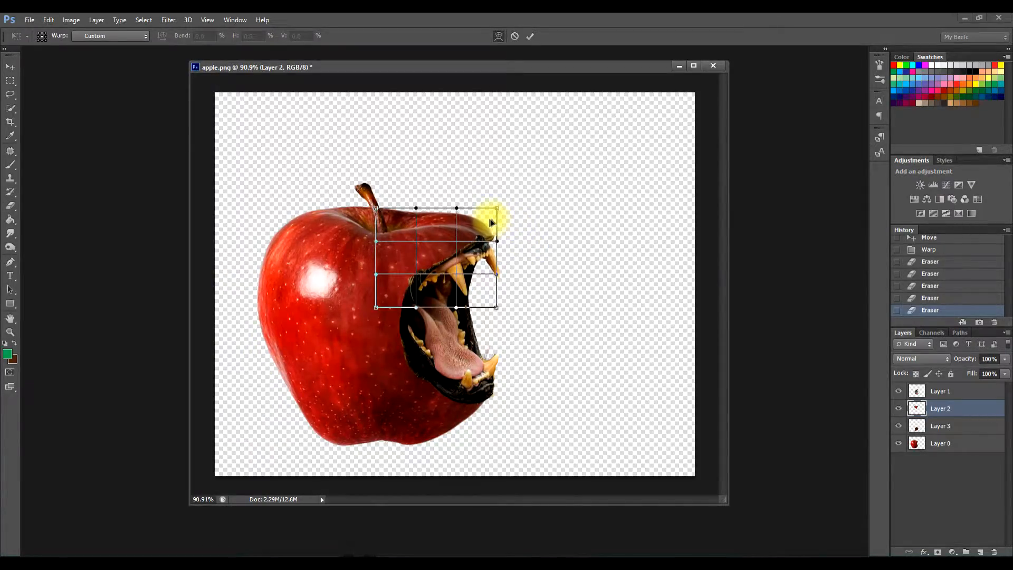
pyautogui.moveTo(491, 218); pyautogui.dragTo(490, 217)
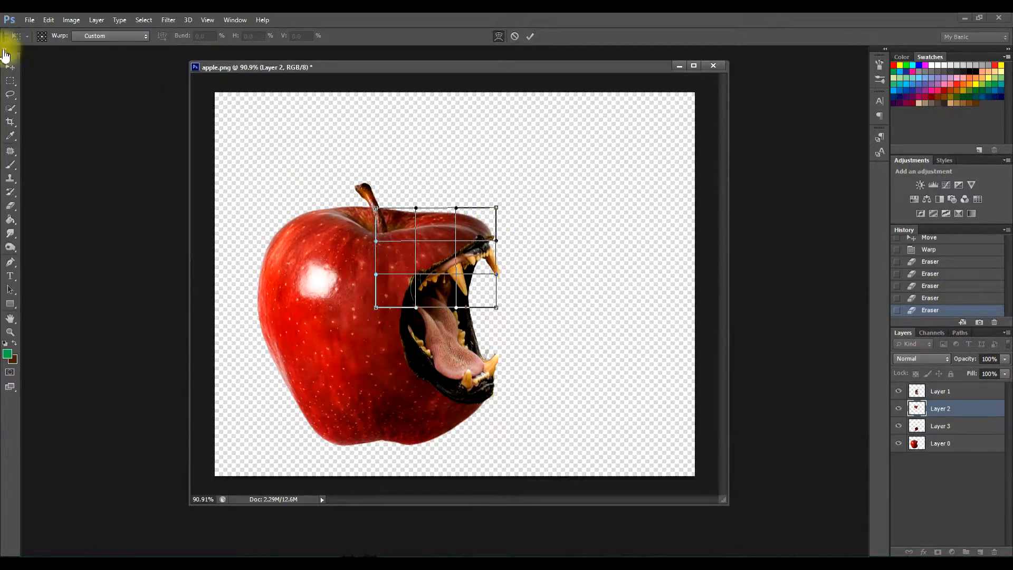
pyautogui.click(9, 69)
pyautogui.click(454, 223)
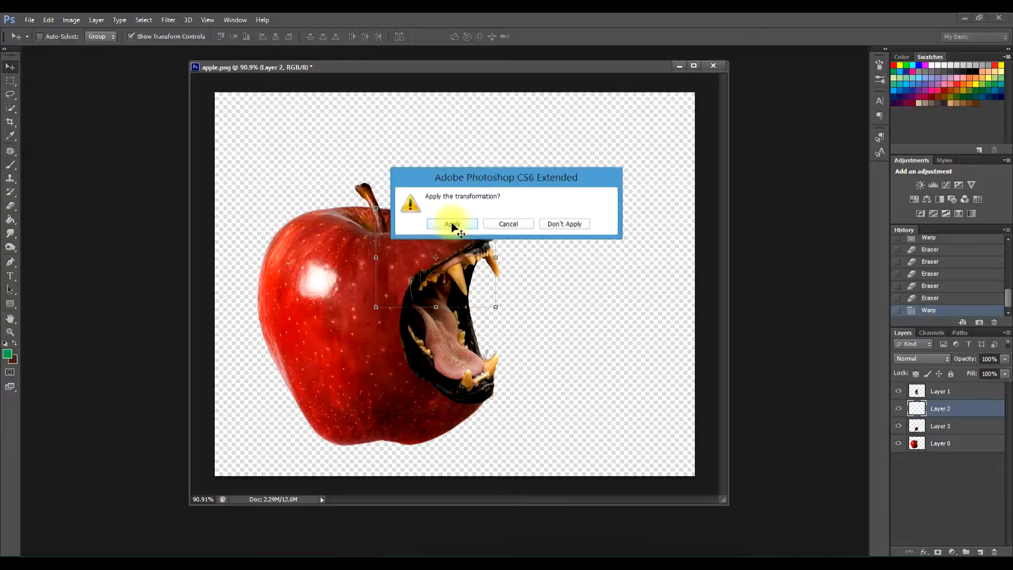
# Step: Erase the mouth's dark outer edge on Layer 1 with a 49 px soft round Eraser at 0% hardness to blend it into the apple
pyautogui.click(9, 94)
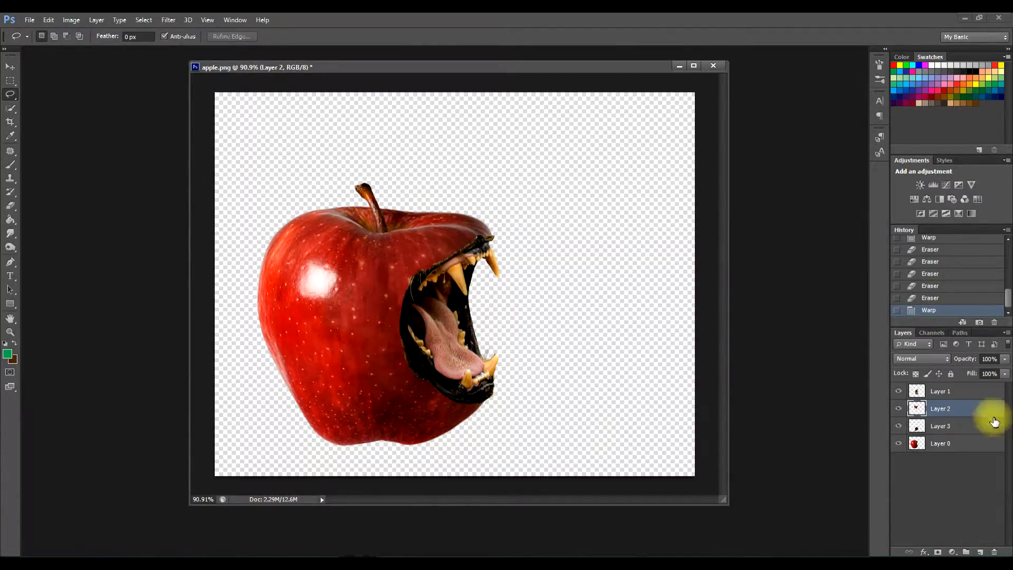
pyautogui.click(981, 397)
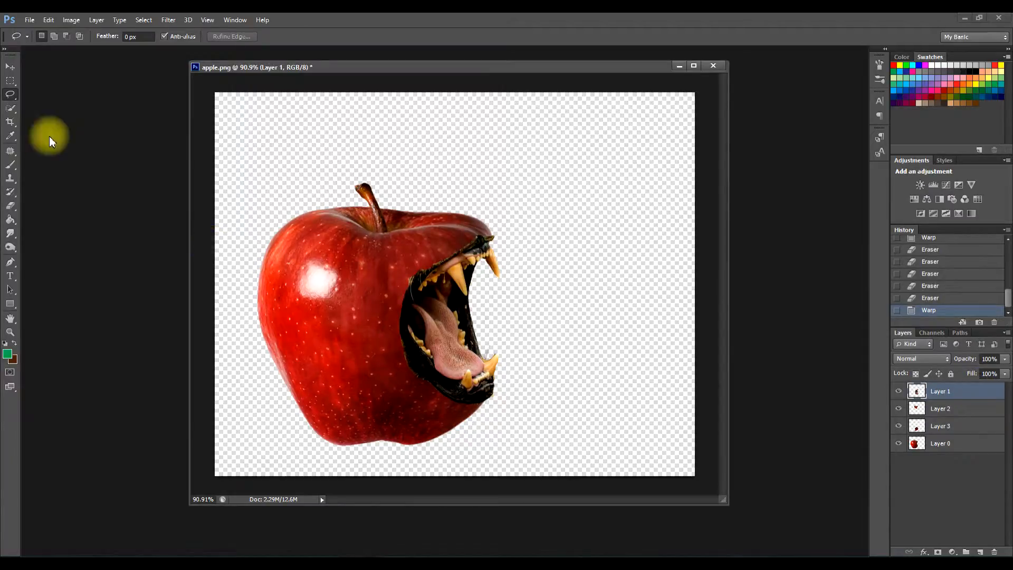
pyautogui.click(9, 207)
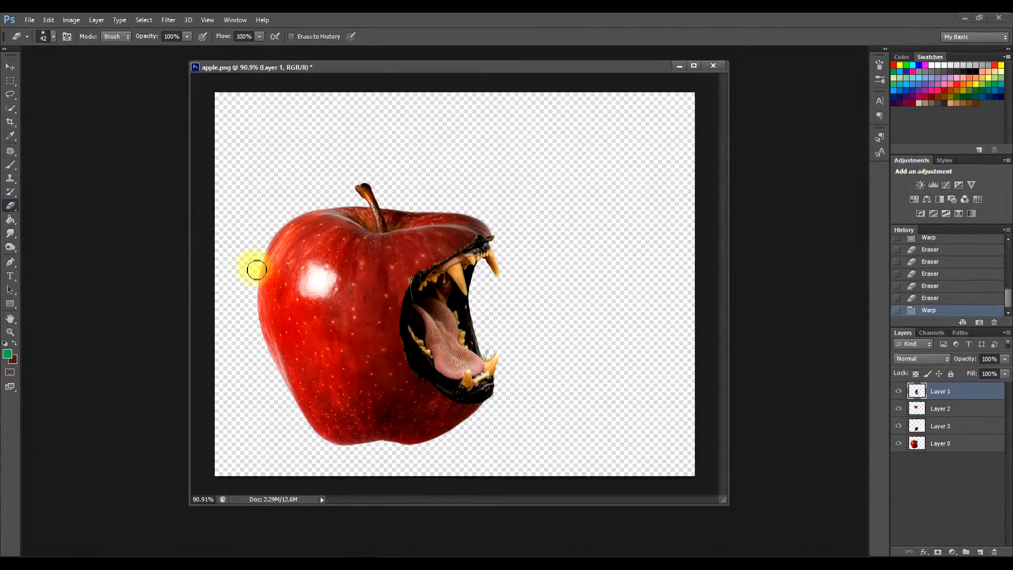
pyautogui.rightClick(263, 187)
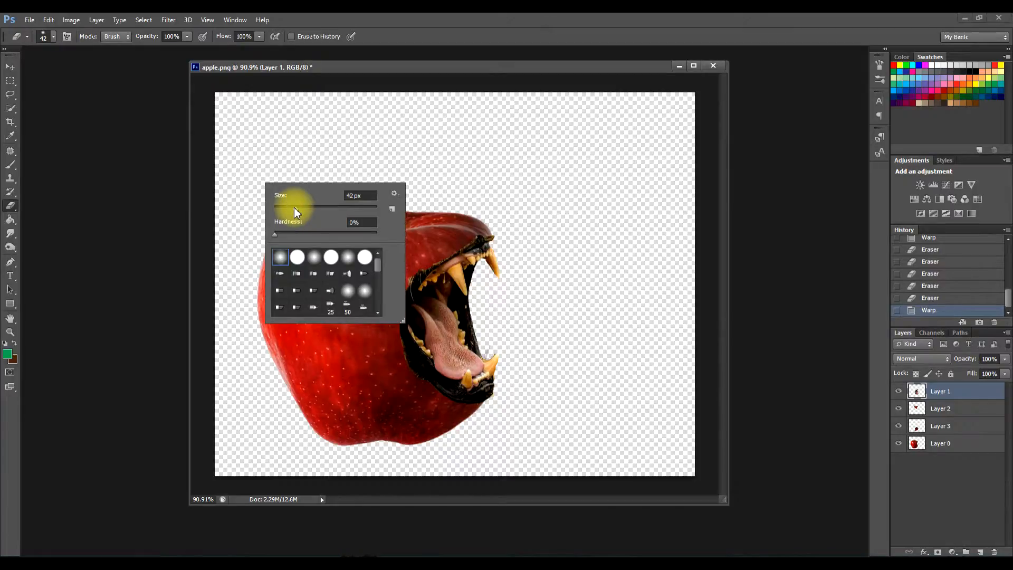
pyautogui.moveTo(294, 209); pyautogui.dragTo(299, 208)
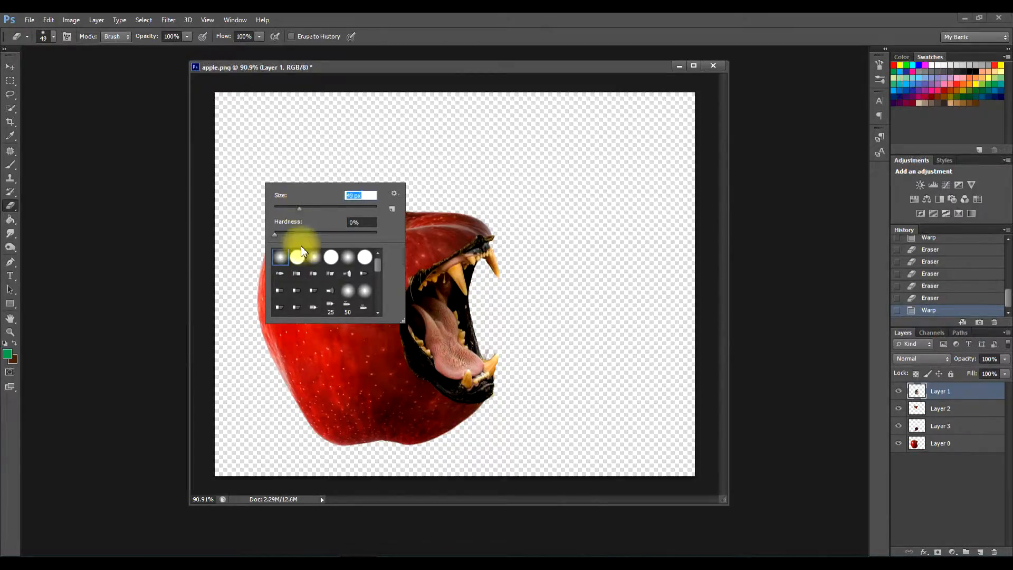
pyautogui.click(297, 259)
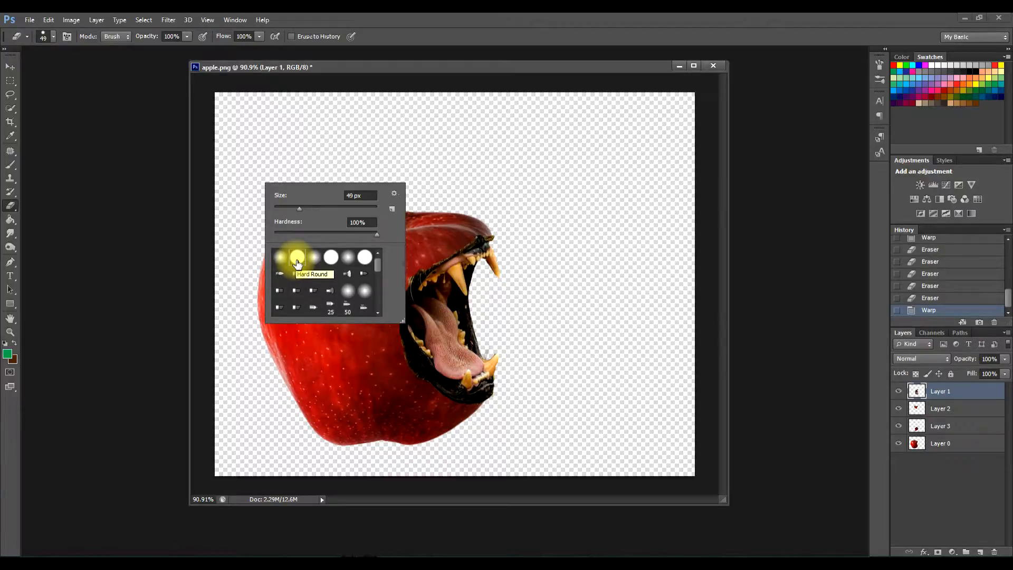
pyautogui.click(280, 261)
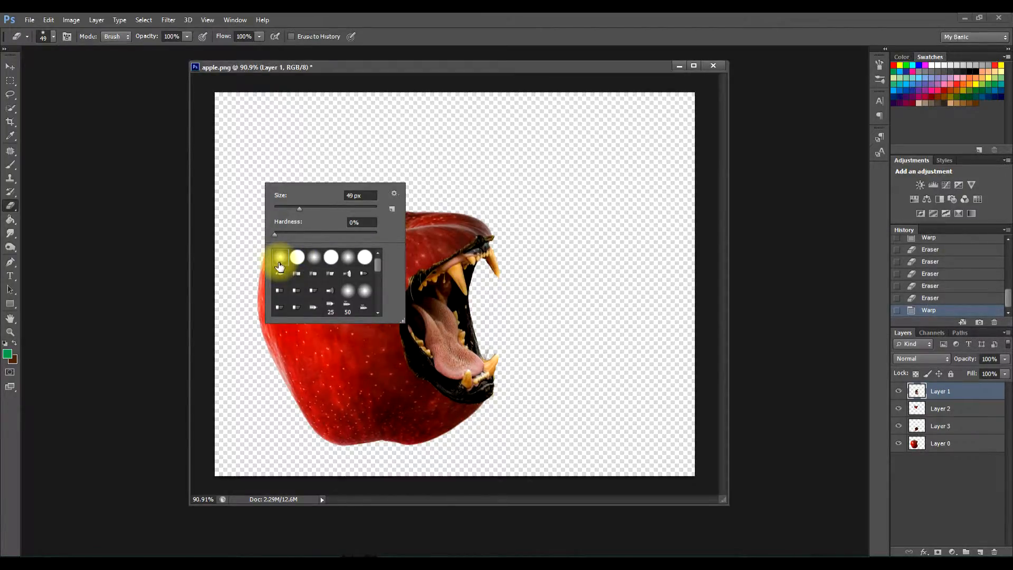
pyautogui.click(460, 226)
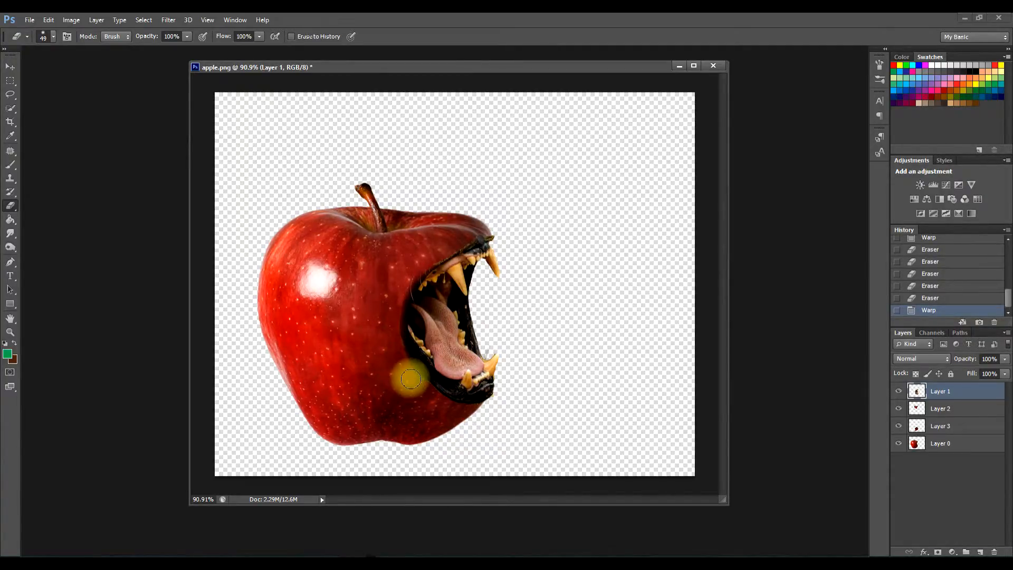
pyautogui.click(450, 408)
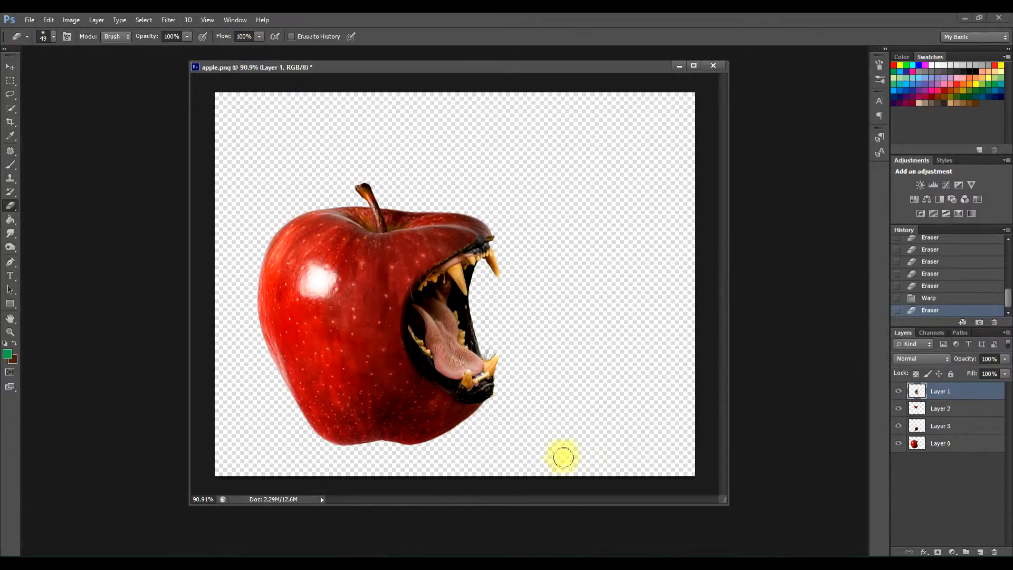
pyautogui.click(506, 397)
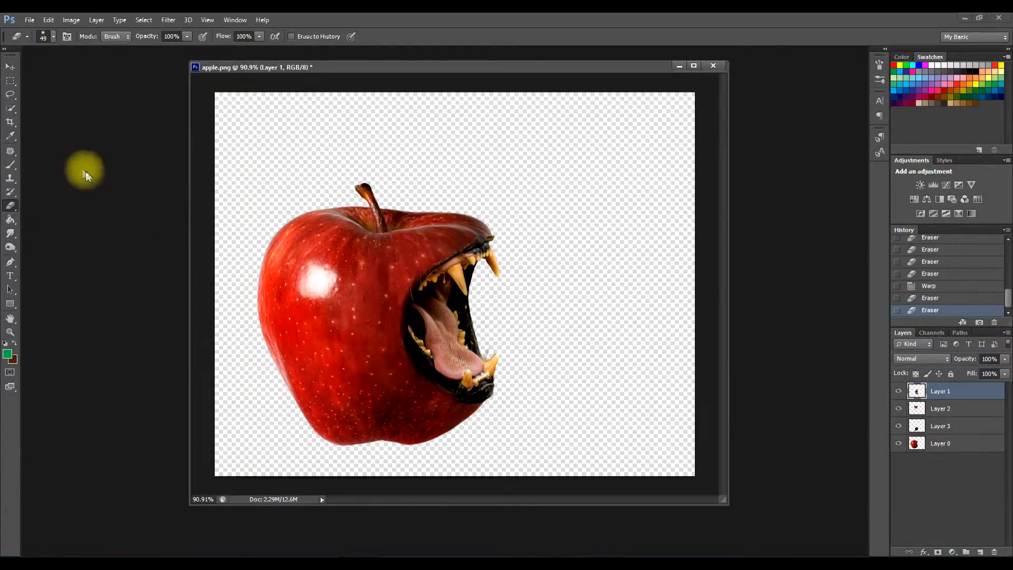
# Step: Smudge the lower jaw's tip on Layer 1 at 50% strength and erase leftover edges around the upper and lower jaw tips
pyautogui.click(10, 233)
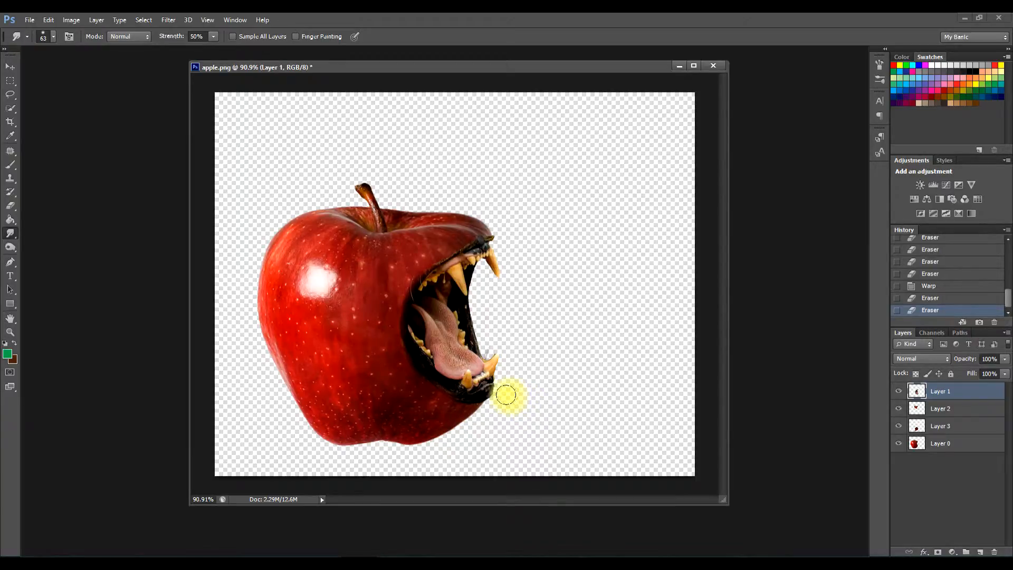
pyautogui.moveTo(499, 394)
pyautogui.mouseDown()
pyautogui.moveTo(505, 403)
pyautogui.moveTo(548, 391)
pyautogui.mouseUp()
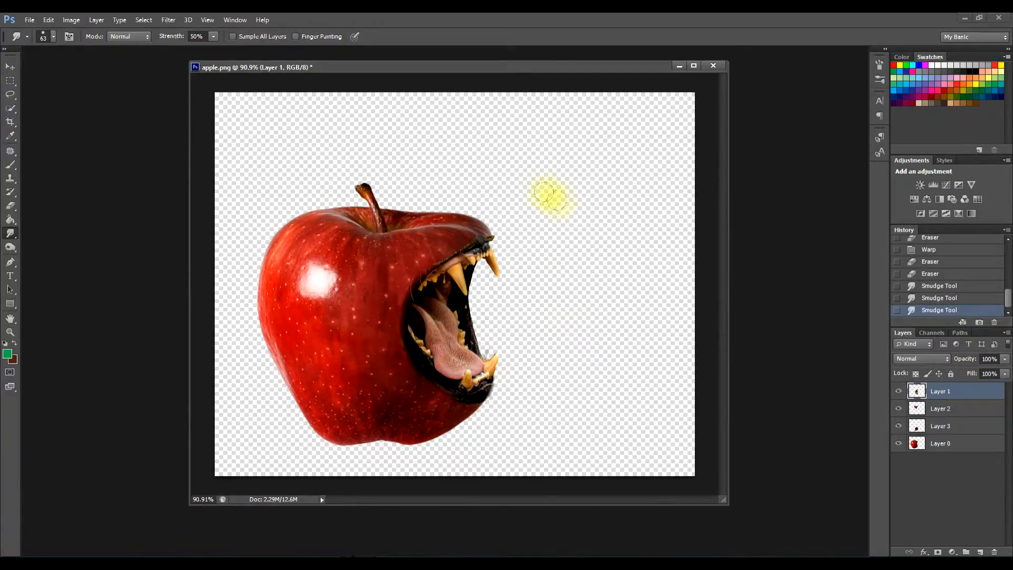
pyautogui.click(10, 205)
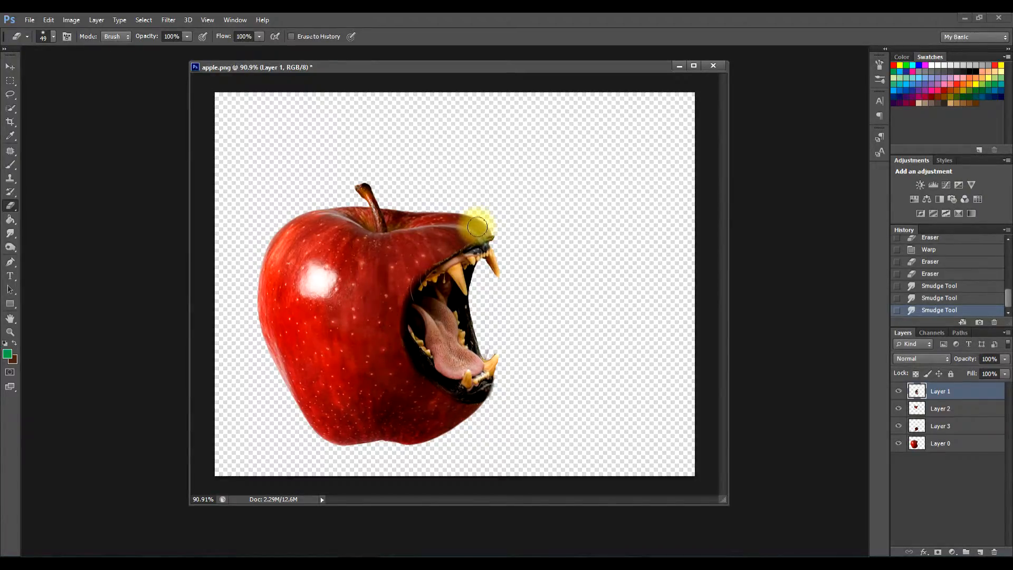
pyautogui.moveTo(473, 230); pyautogui.dragTo(464, 226)
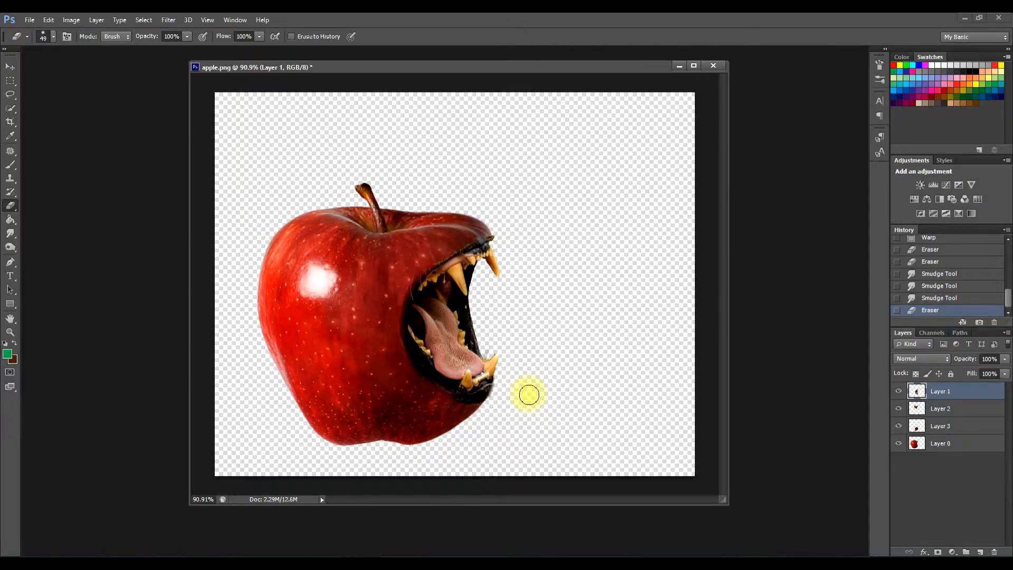
pyautogui.click(499, 400)
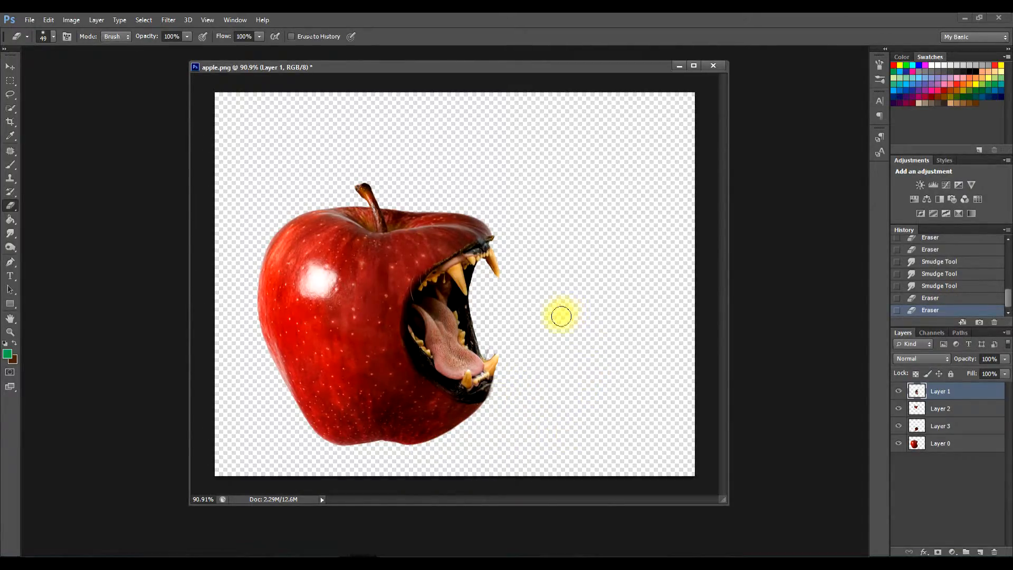